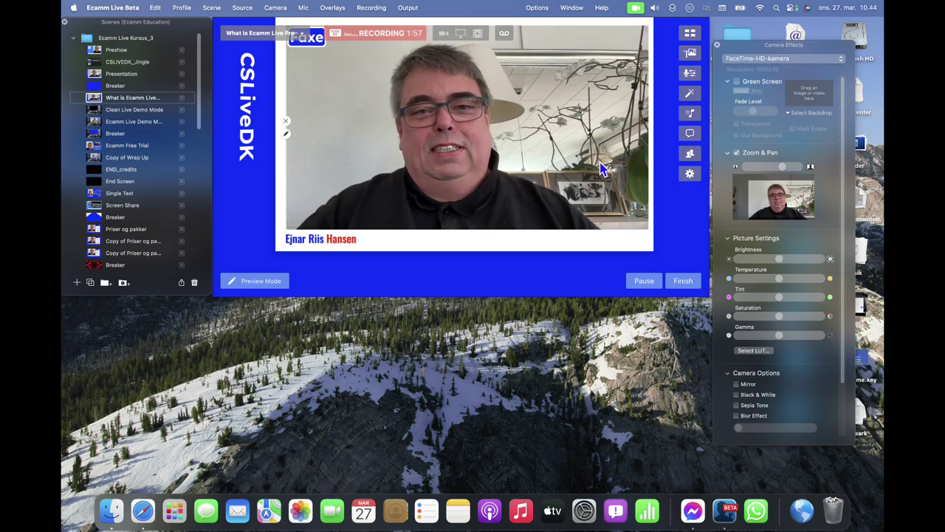
Step: Reopen the Scenes list and make Clean Live Demo Mode the active scene
click(64, 23)
mouse_move(461, 156)
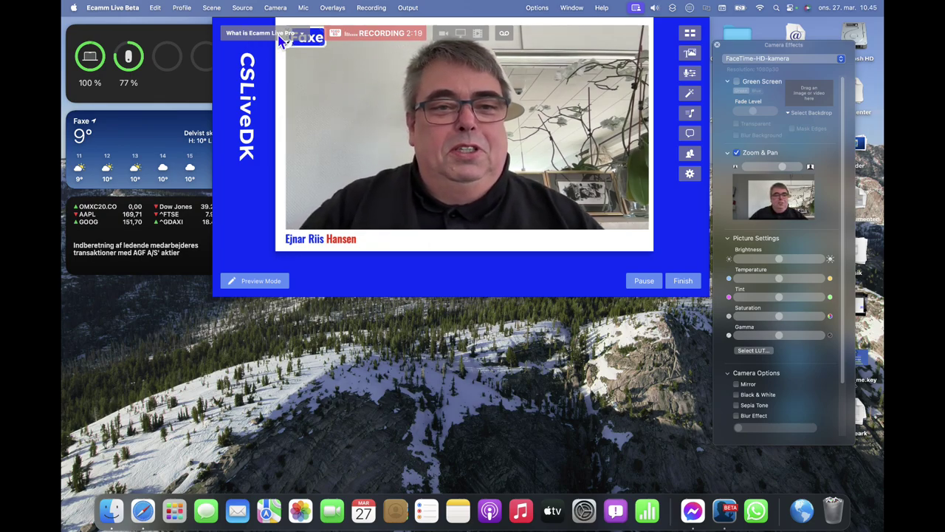
click(213, 8)
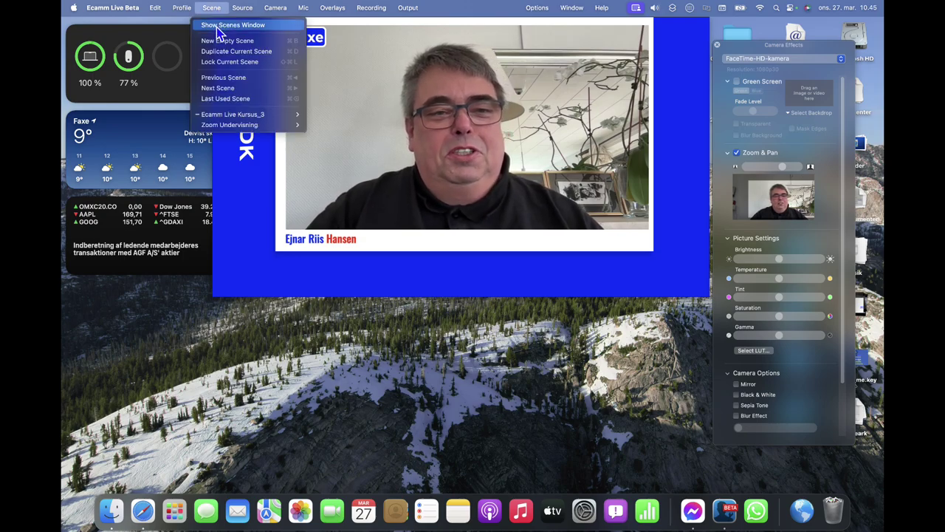
click(216, 27)
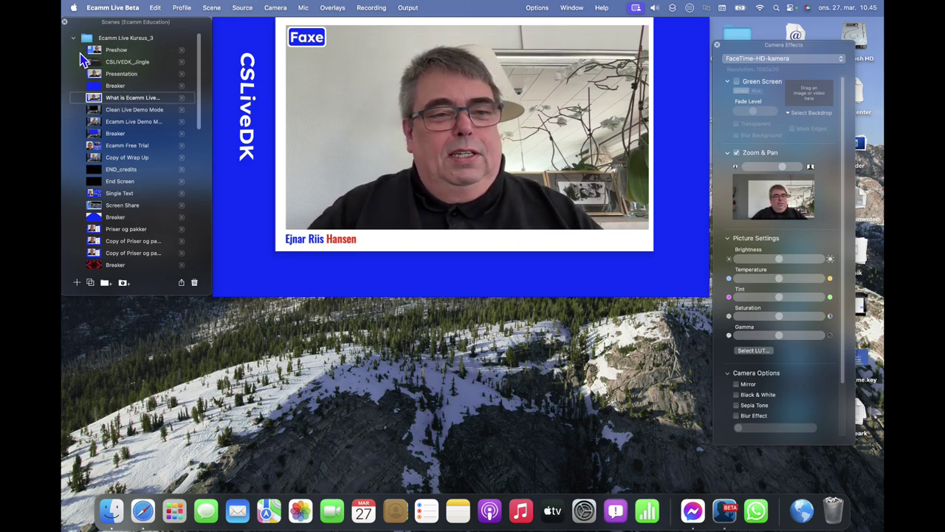
mouse_move(119, 49)
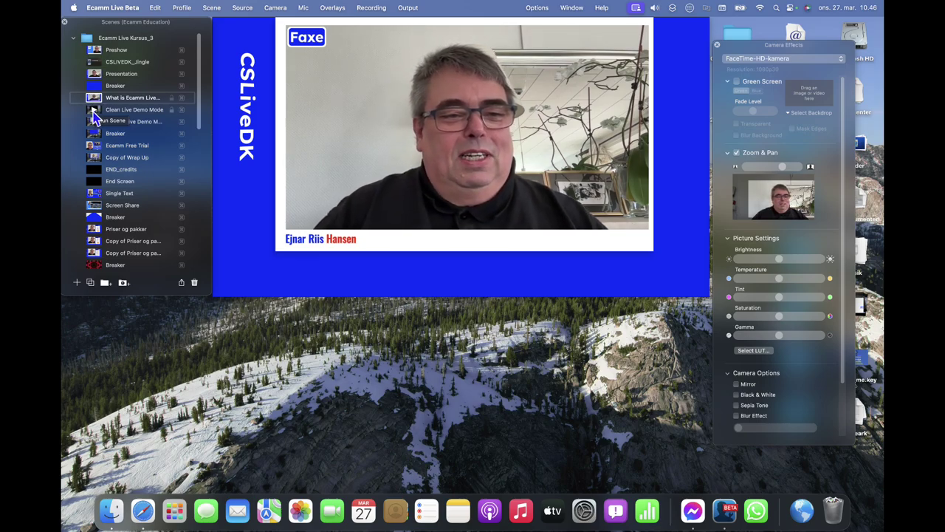
click(94, 112)
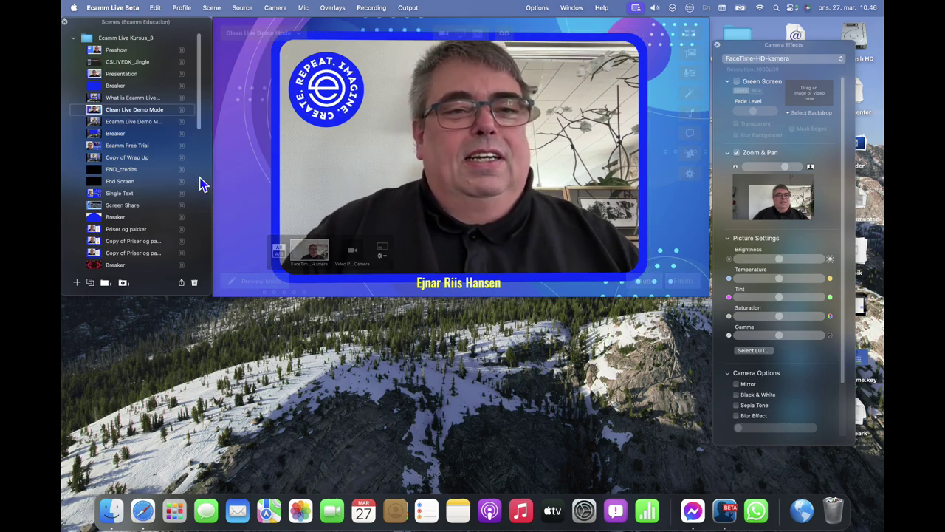
Step: Show the Overlays window listing the scene's logo, circle, name title, camera and background overlays
click(334, 9)
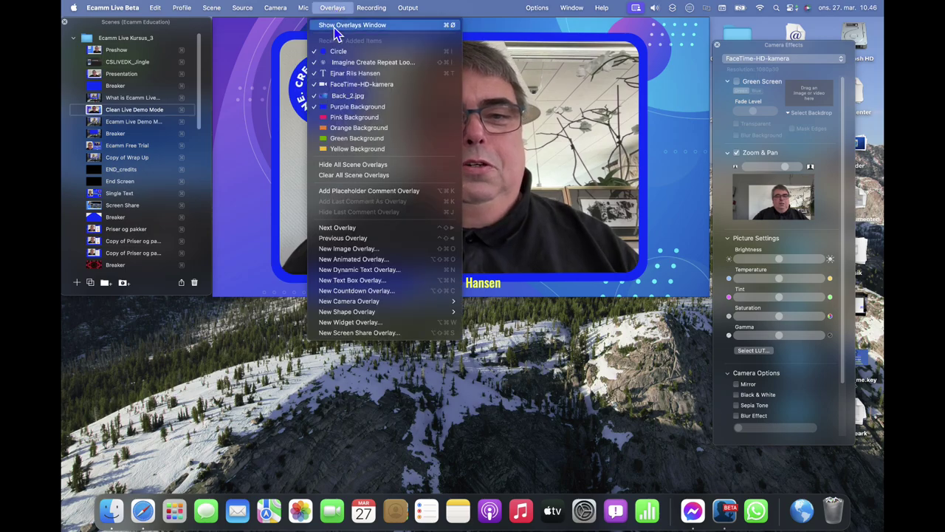
click(337, 27)
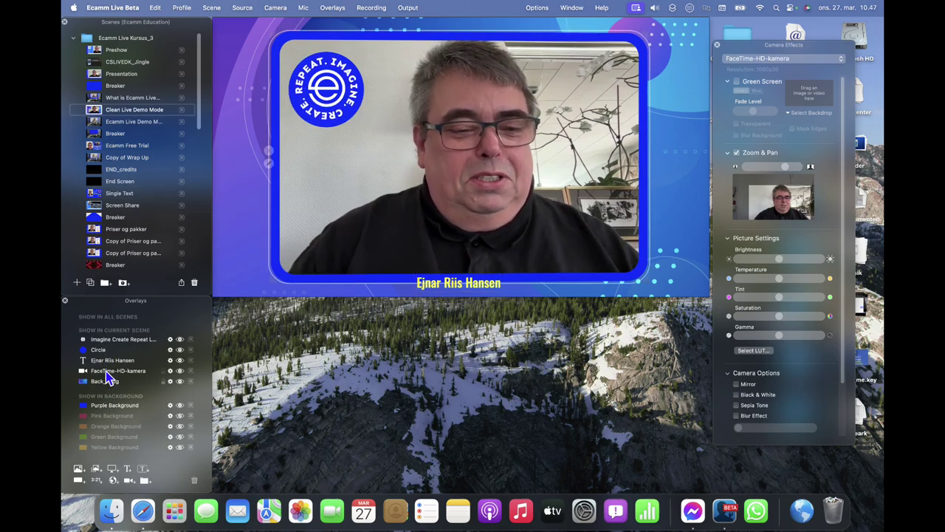
mouse_move(118, 370)
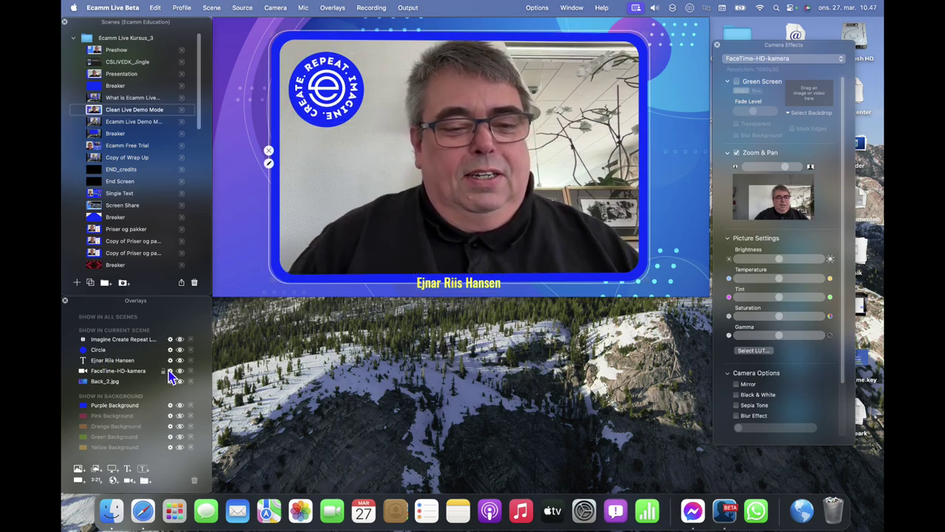
click(179, 372)
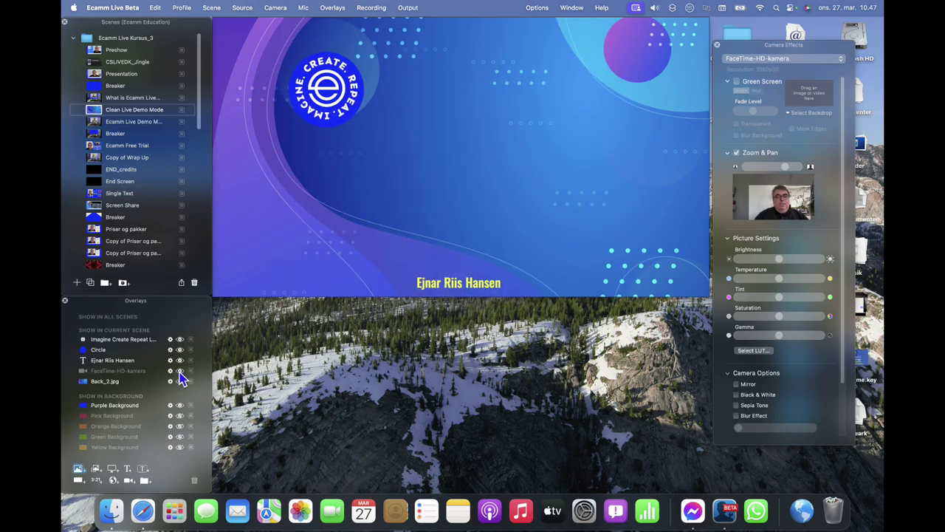
click(180, 372)
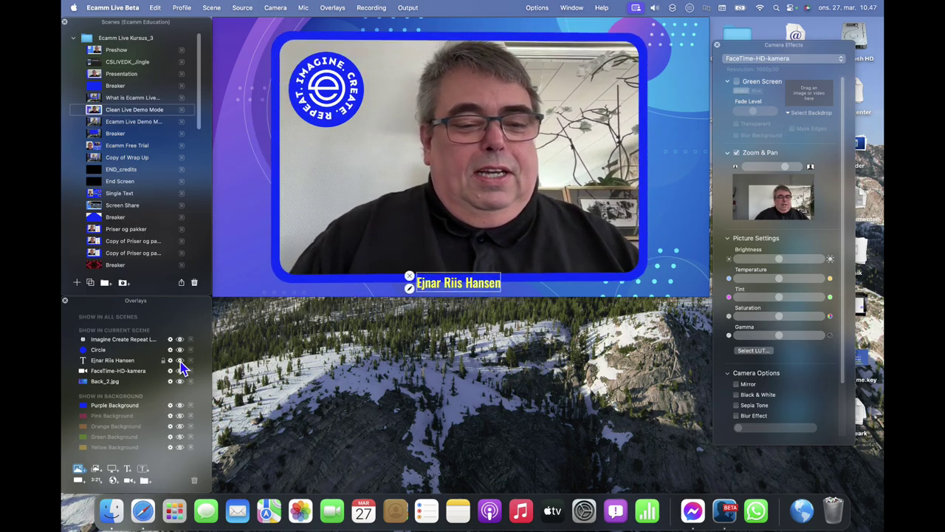
click(180, 361)
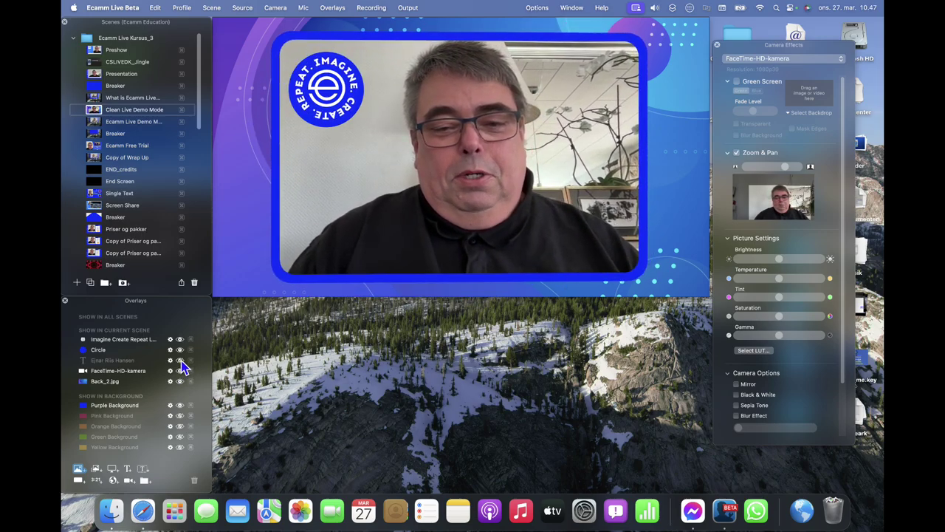
click(179, 360)
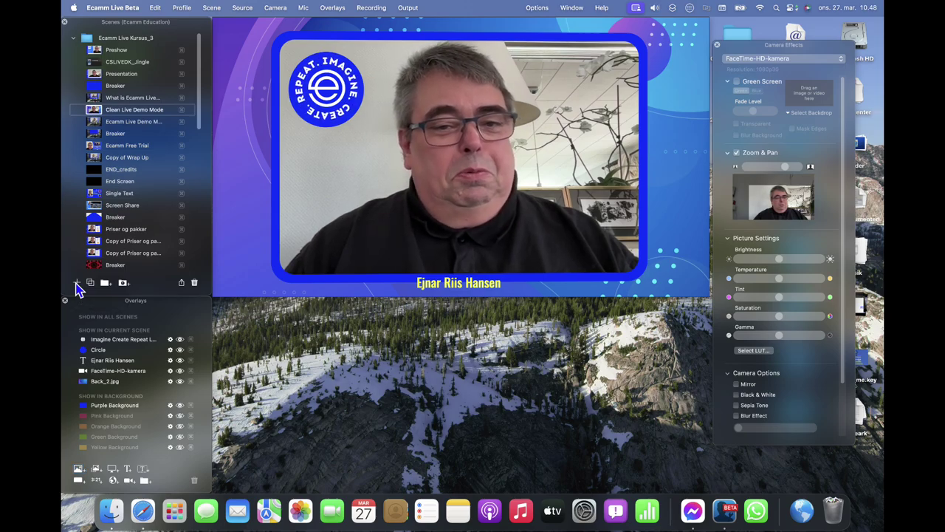
Step: Create an empty scene called New Scene with the + button under Scenes
click(78, 286)
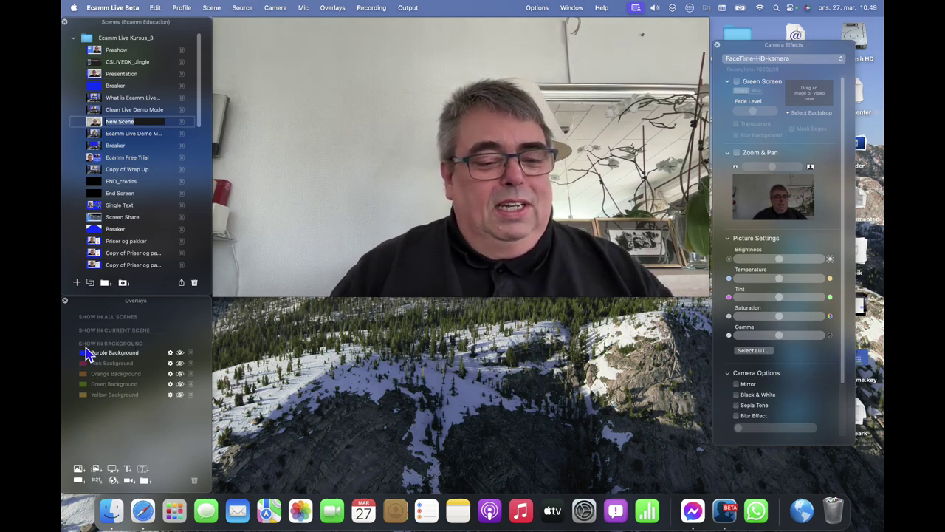
Step: Start an image overlay and select pip-v5.png from iCloud Drive's picture in picture overlays folder
click(78, 470)
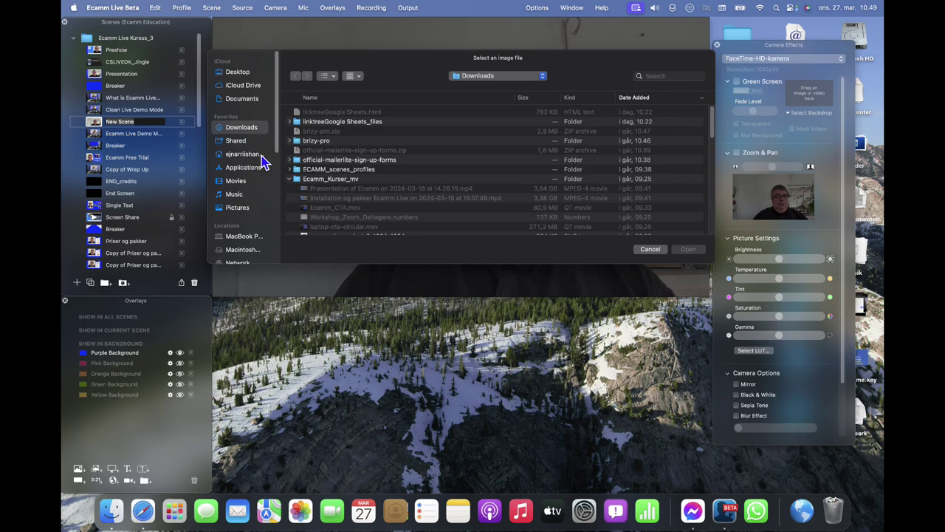
click(240, 86)
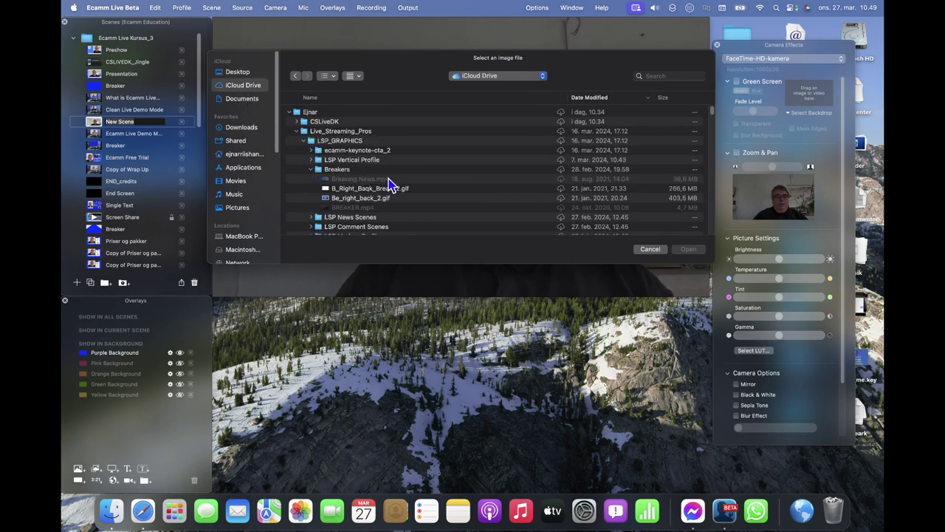
scroll(380, 181, down, 5)
scroll(381, 181, down, 5)
scroll(381, 181, down, 5)
scroll(381, 181, down, 3)
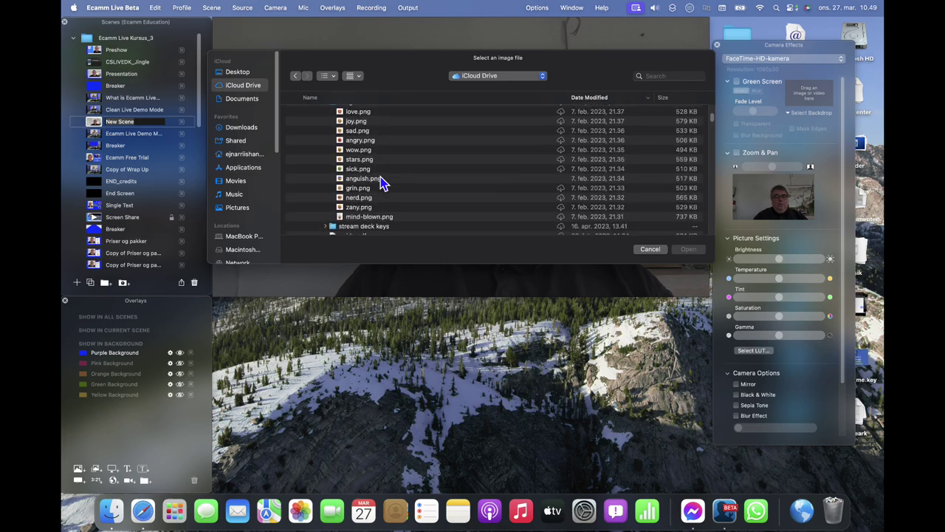
scroll(380, 181, down, 5)
scroll(380, 181, down, 3)
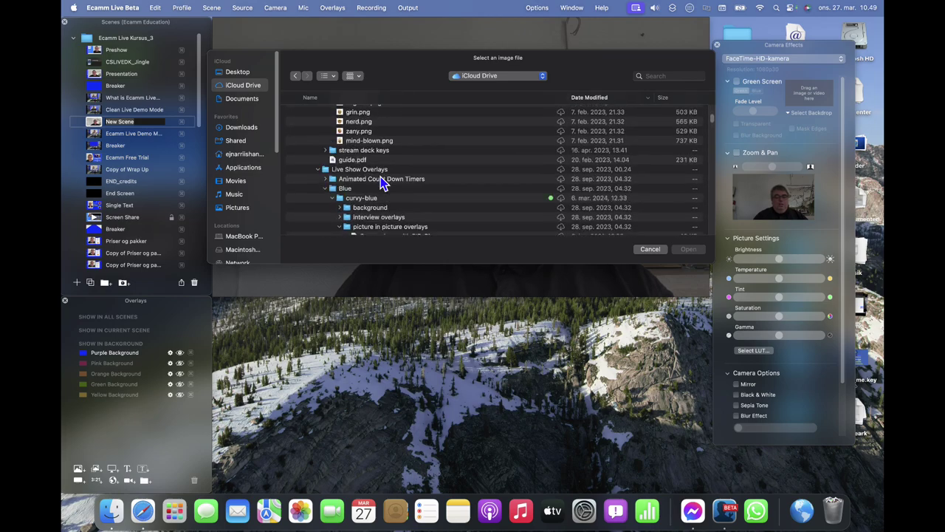
scroll(380, 181, down, 5)
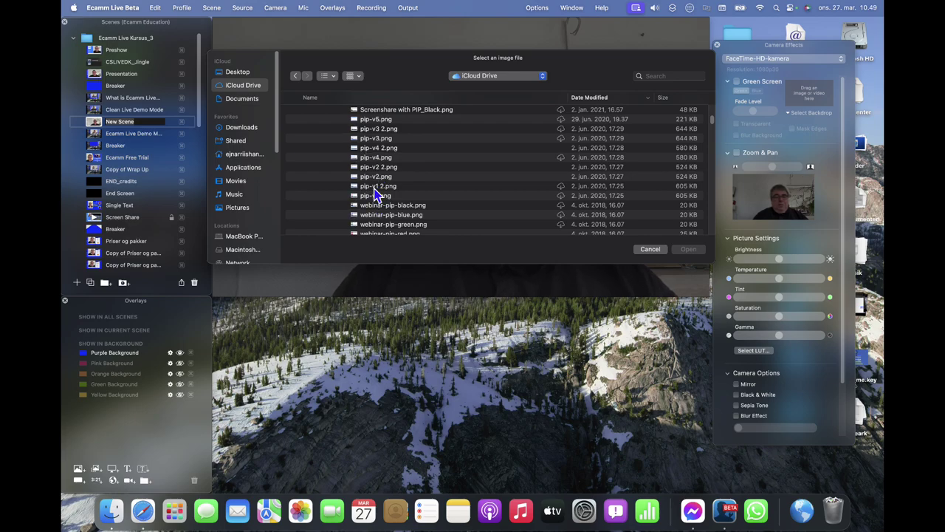
scroll(375, 193, down, 1)
scroll(375, 194, up, 2)
scroll(375, 193, up, 1)
click(366, 135)
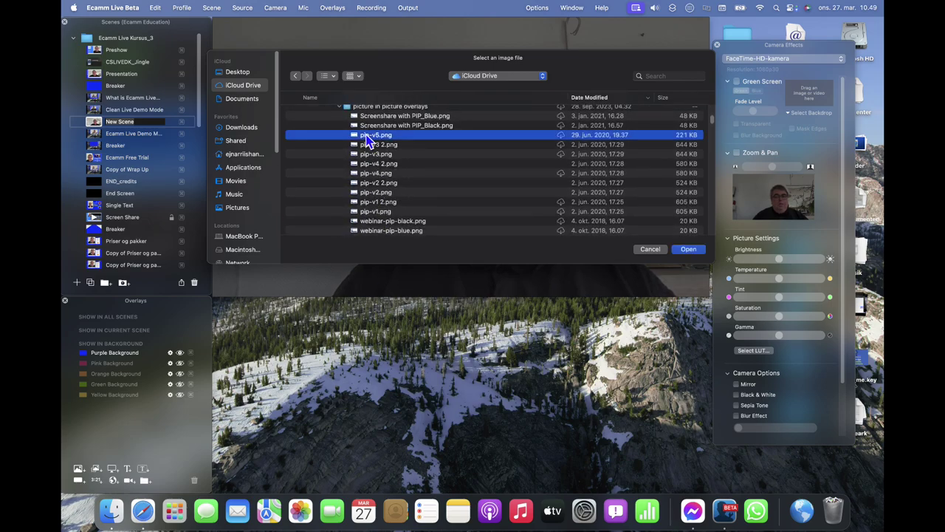
Step: Add the chosen pip-v5.png as an image overlay in New Scene
click(687, 249)
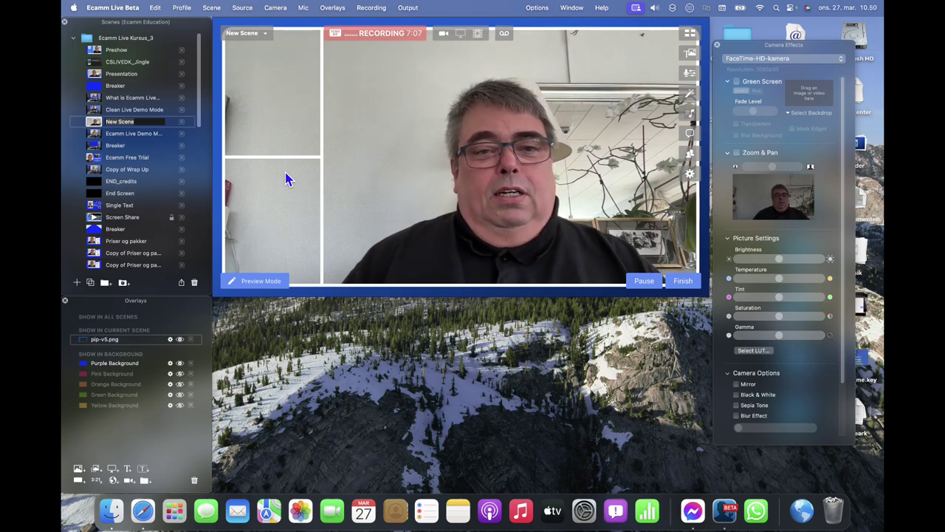
mouse_move(458, 155)
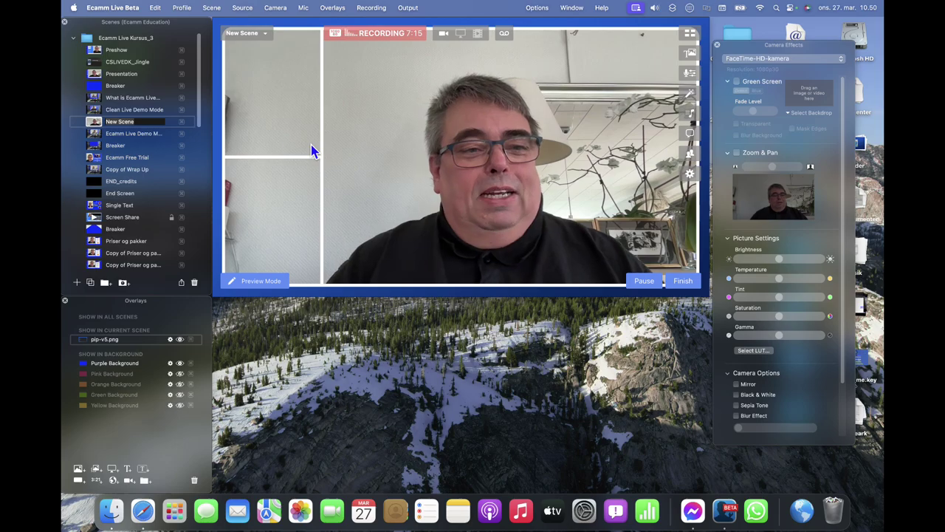
Step: Switch to the Ecamm Live DEMO Mode scene
click(93, 134)
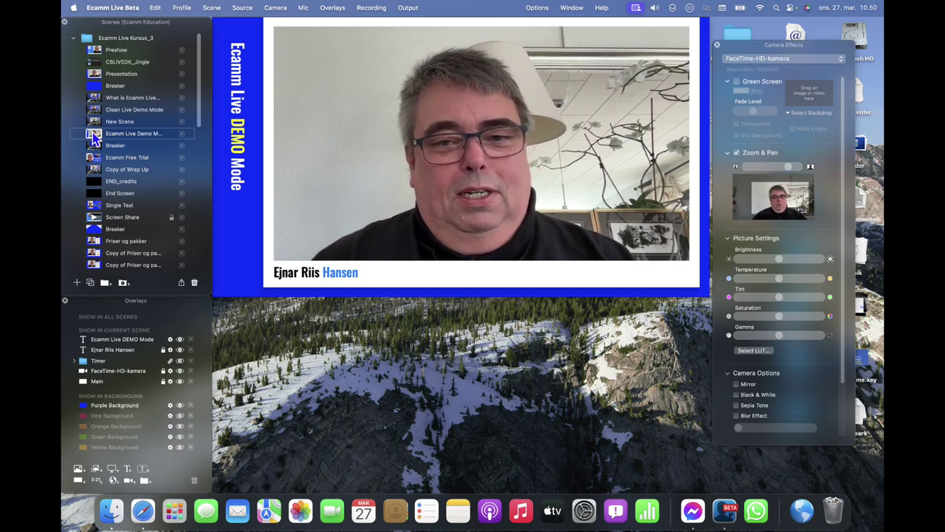
Step: Turn on Live Demo Mode from the Options menu
click(537, 8)
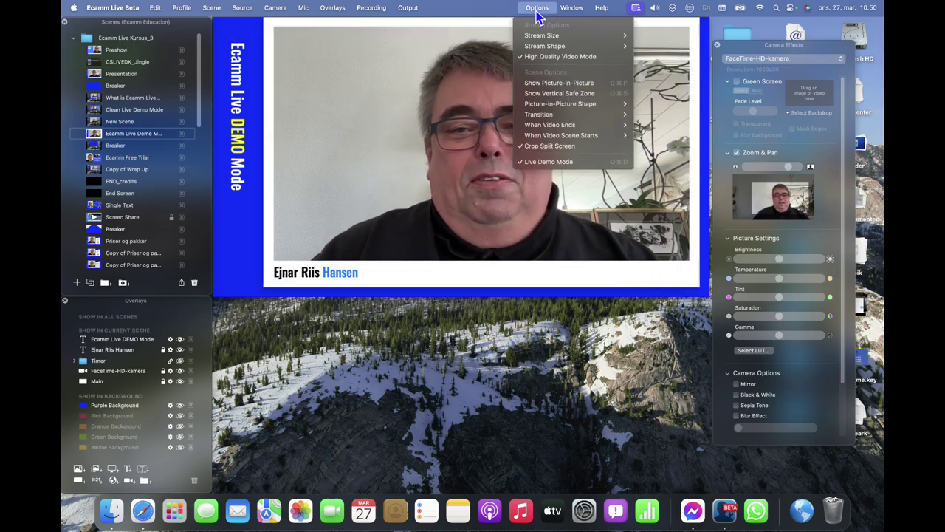
click(540, 162)
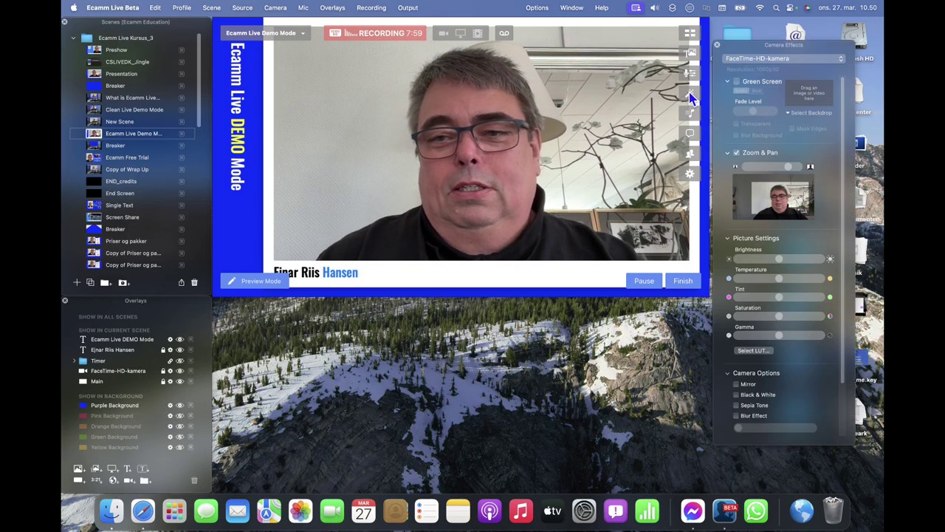
Step: Preview Black & White and Mirror on the webcam, then enable a light Blur Effect
drag(769, 39, 769, 25)
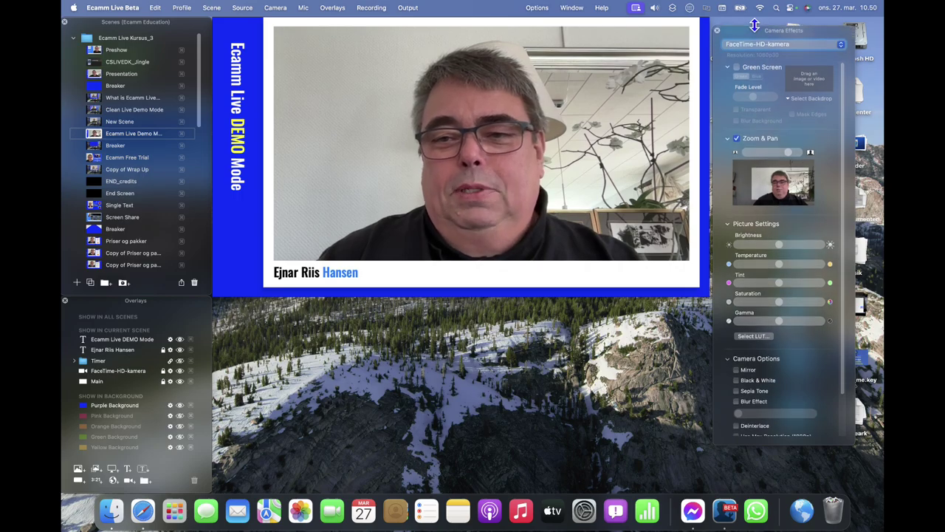
click(742, 382)
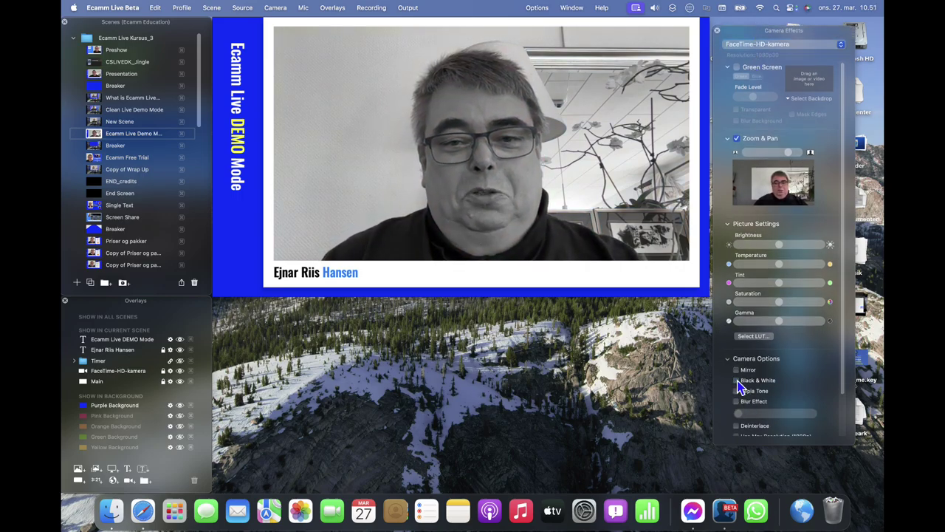
click(736, 370)
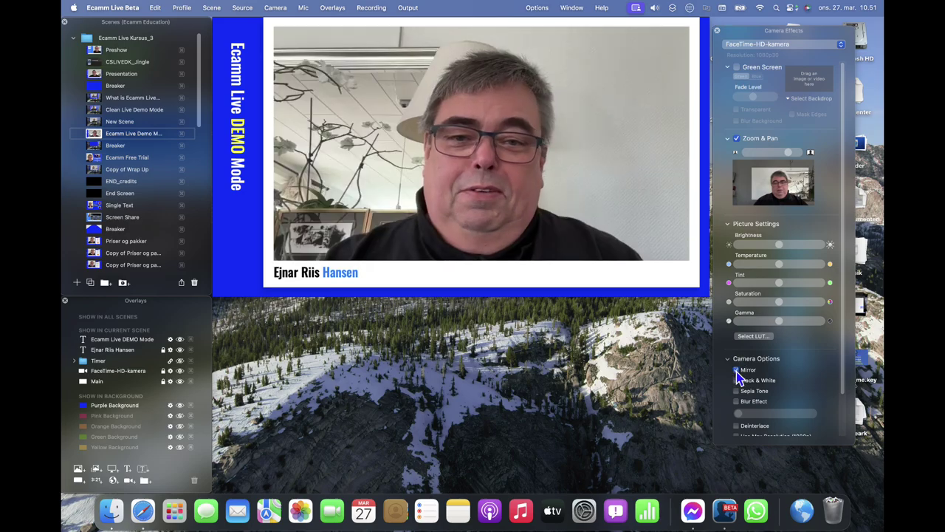
click(736, 370)
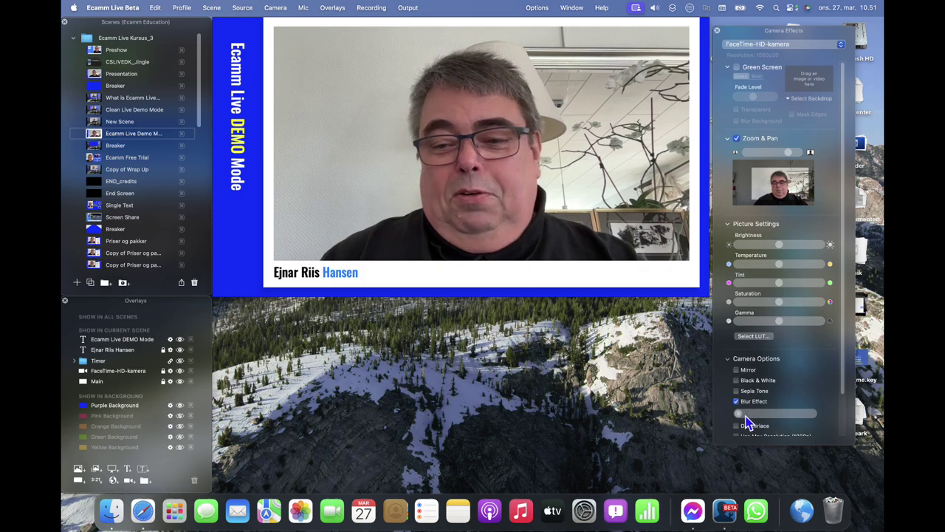
mouse_move(743, 419)
mouse_down()
mouse_move(784, 421)
mouse_move(748, 418)
mouse_up()
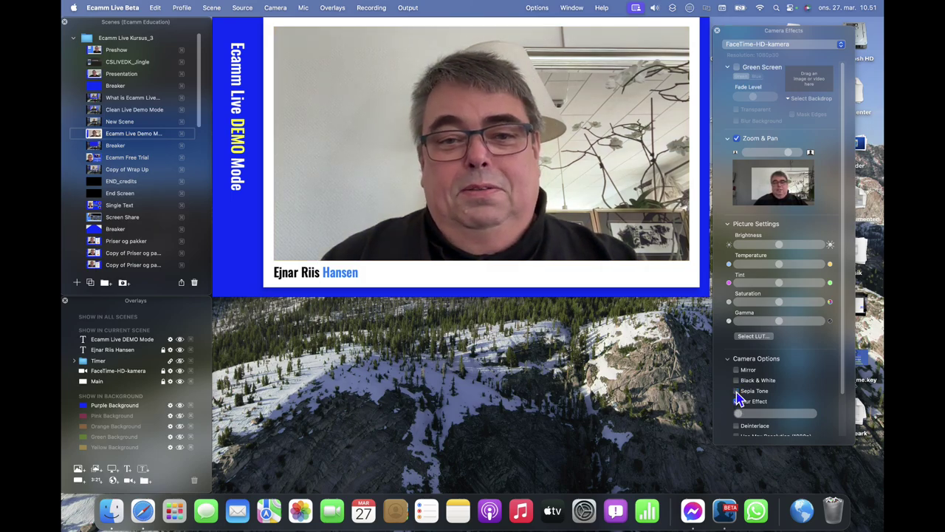
click(737, 400)
scroll(758, 392, down, 2)
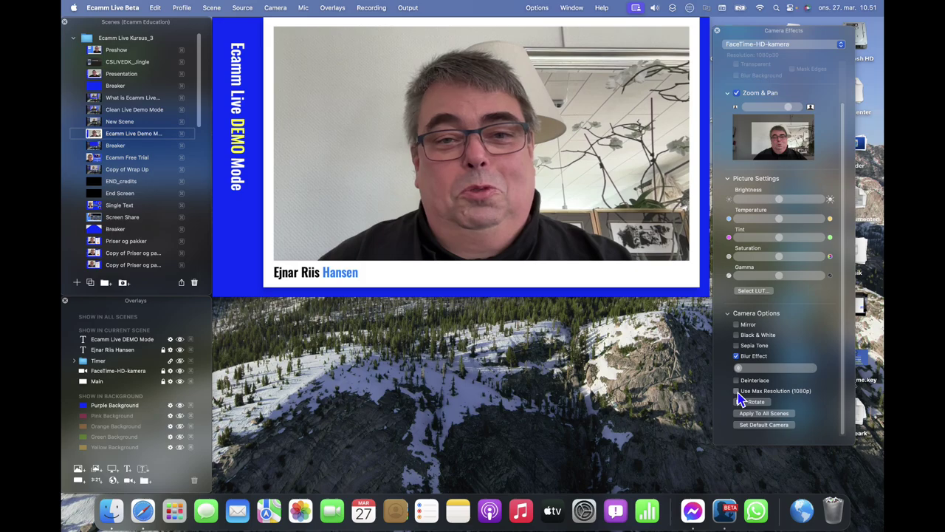
Step: Enable Use Max Resolution (1080p), disable Deinterlace, and rotate the camera image until upright again
click(737, 391)
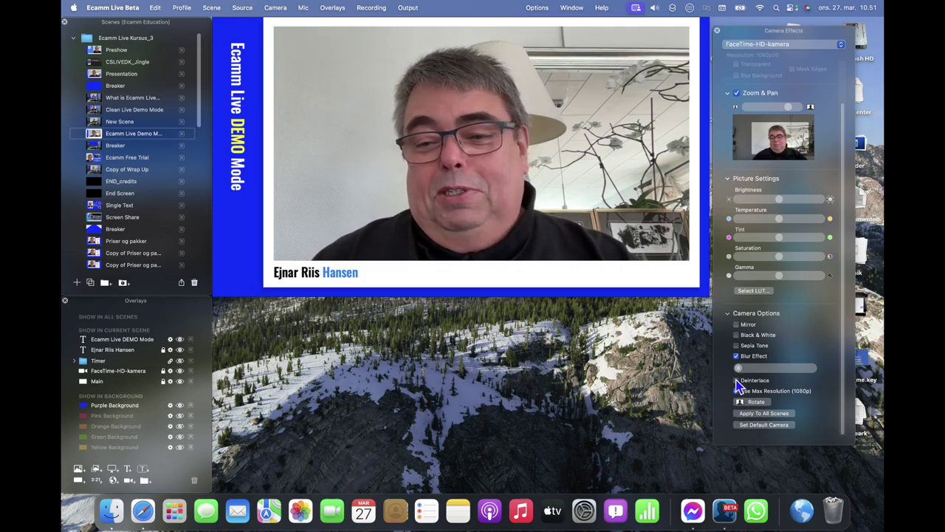
click(737, 381)
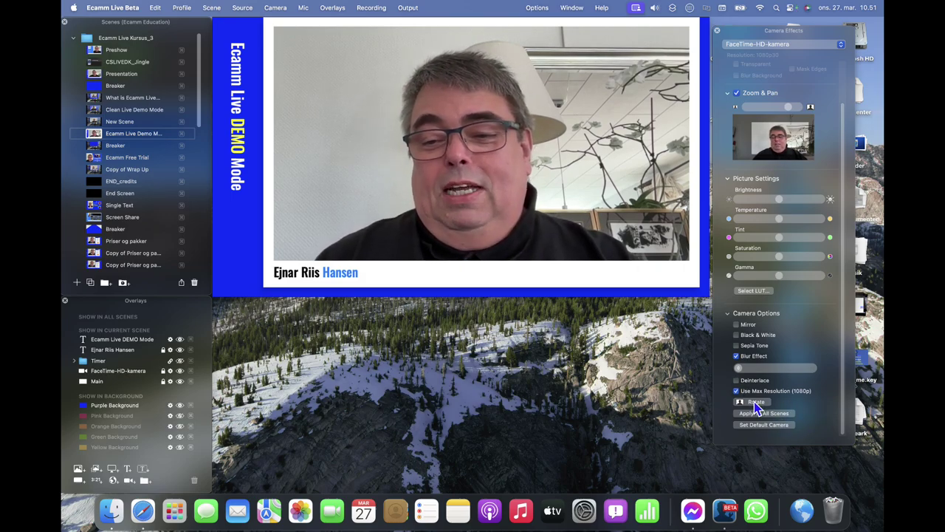
click(754, 402)
click(754, 402)
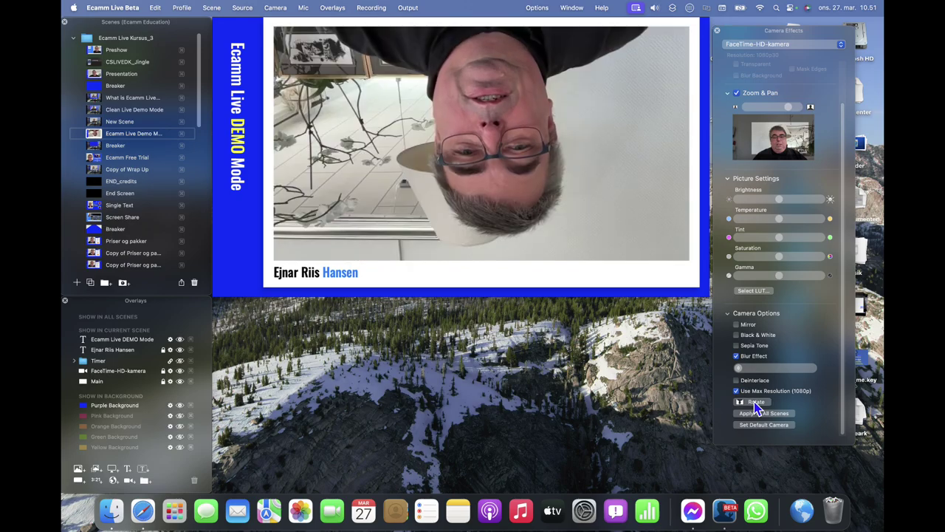
click(754, 402)
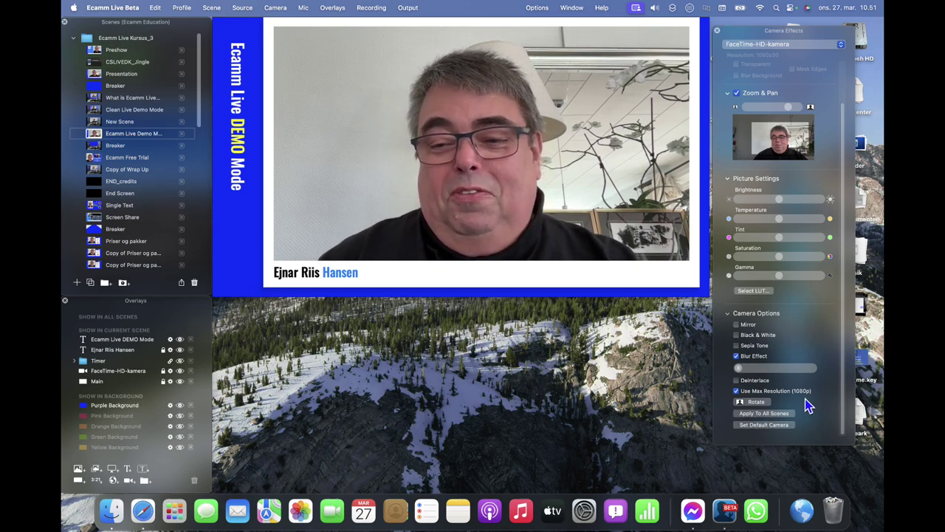
Step: Apply the camera settings to all scenes and dismiss the confirmation dialog
click(756, 414)
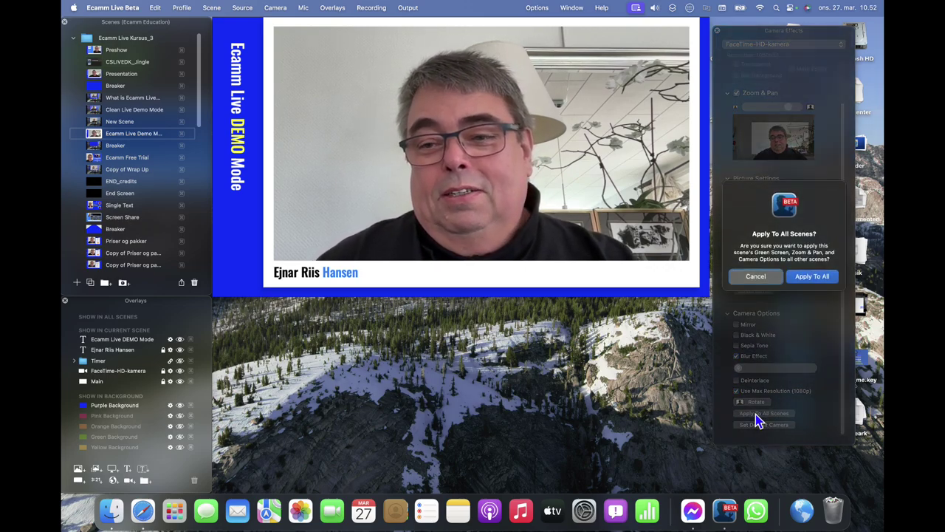
click(812, 278)
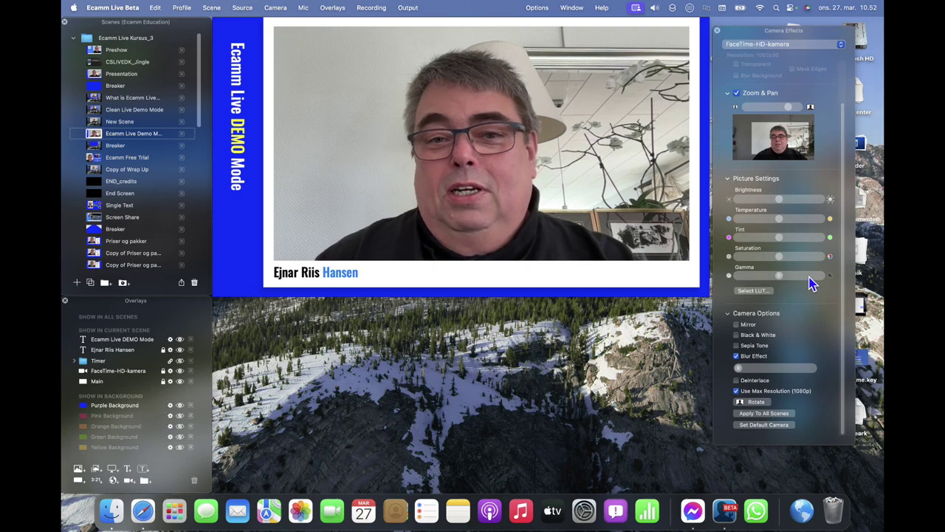
scroll(815, 292, up, 3)
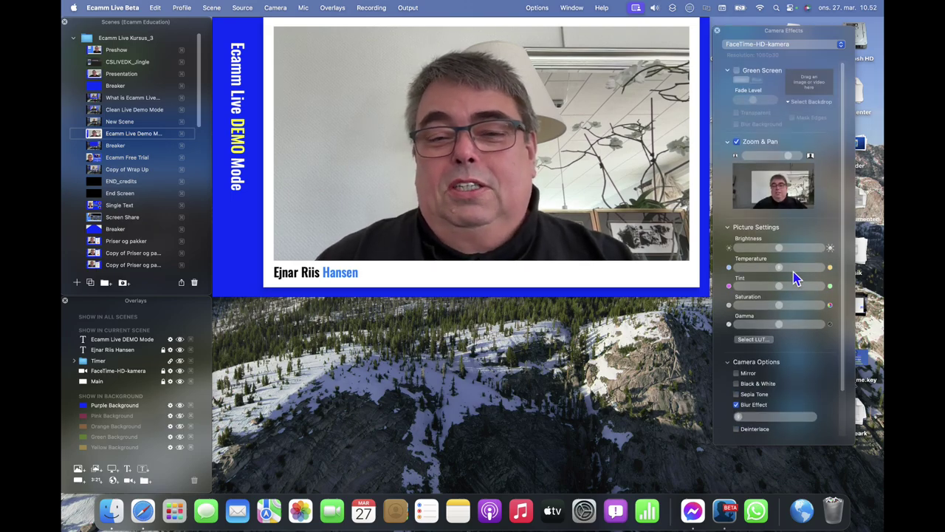
scroll(795, 278, down, 3)
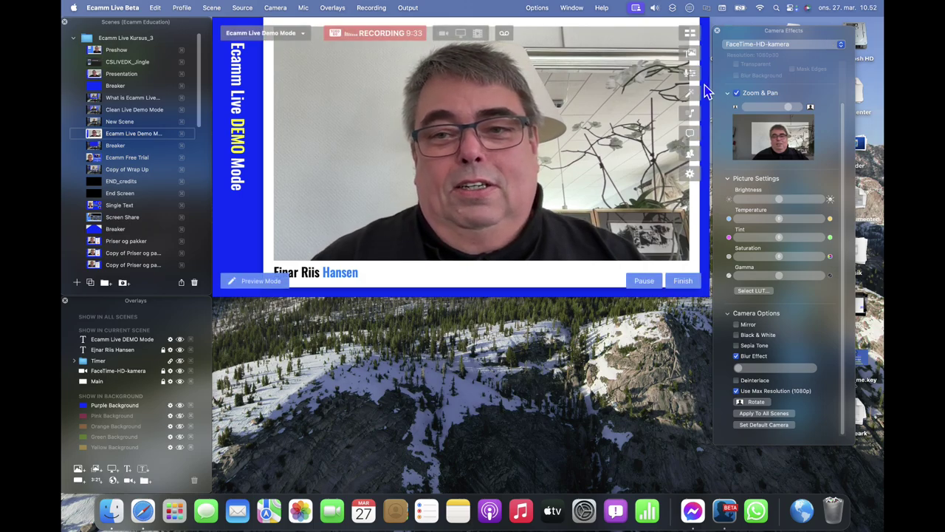
mouse_move(692, 104)
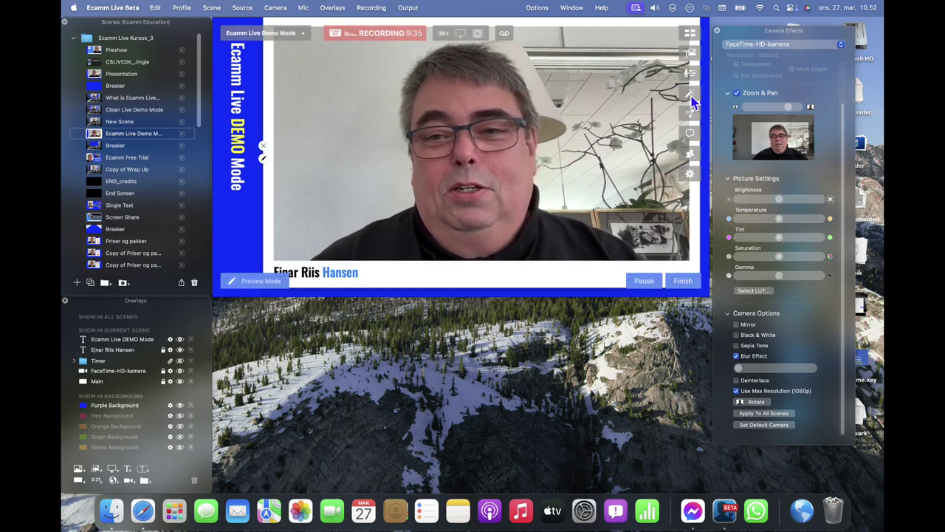
Step: Show the Sound Levels panel and open the USB Microphone source dropdown
click(691, 76)
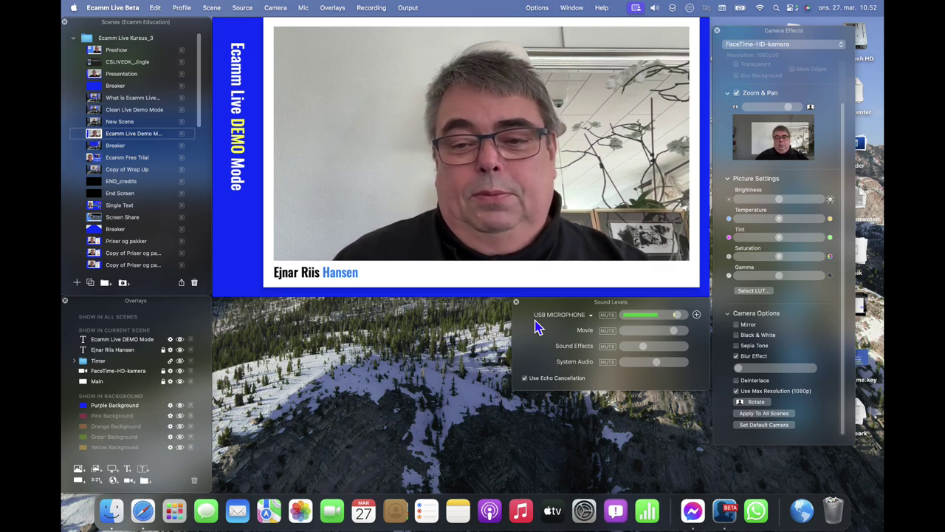
click(591, 316)
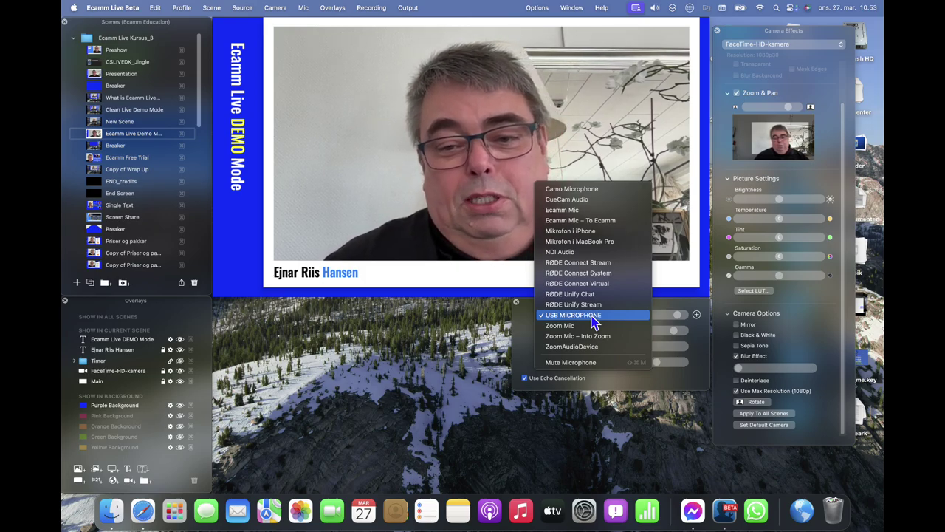
Step: Keep USB MICROPHONE as the audio input, then mute and unmute it
click(593, 321)
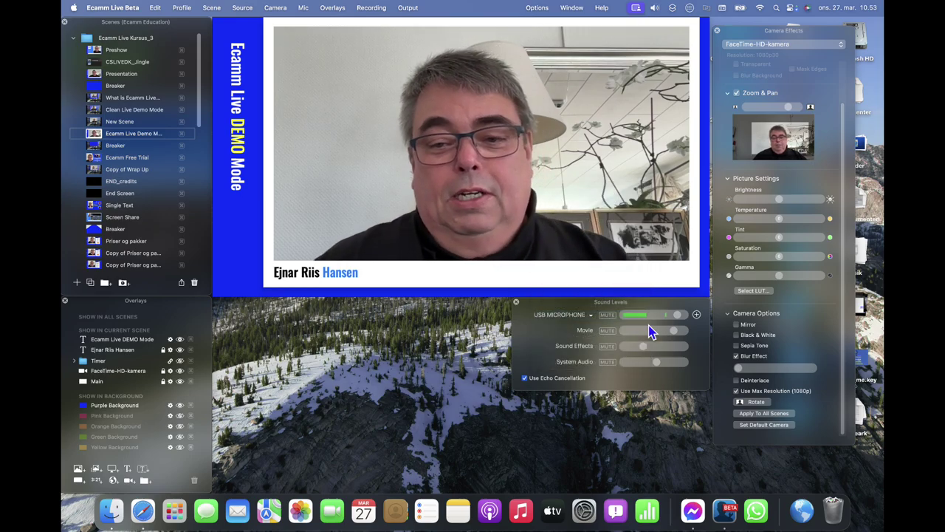
click(607, 315)
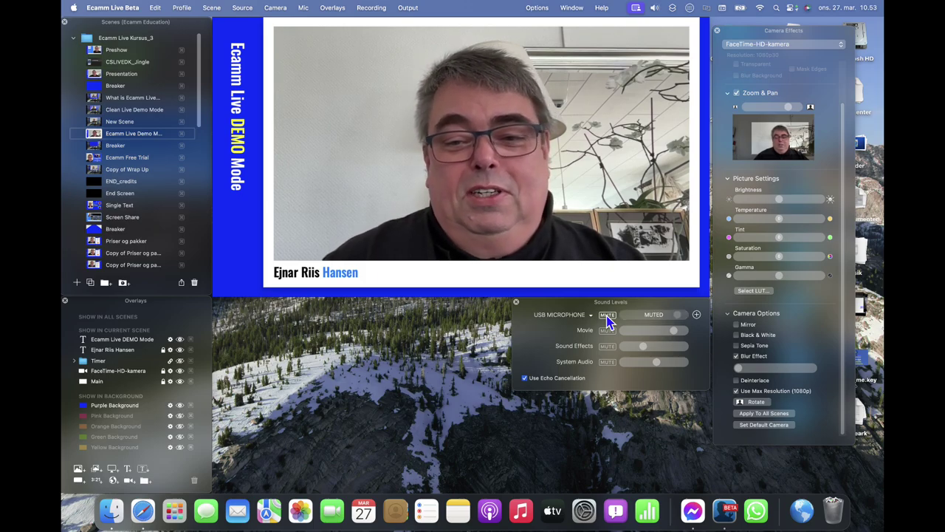
click(607, 316)
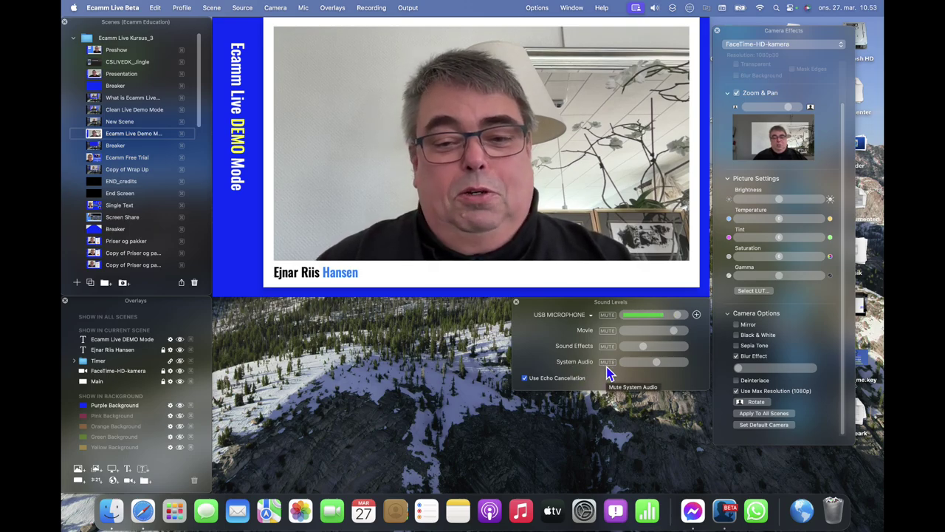
mouse_move(648, 148)
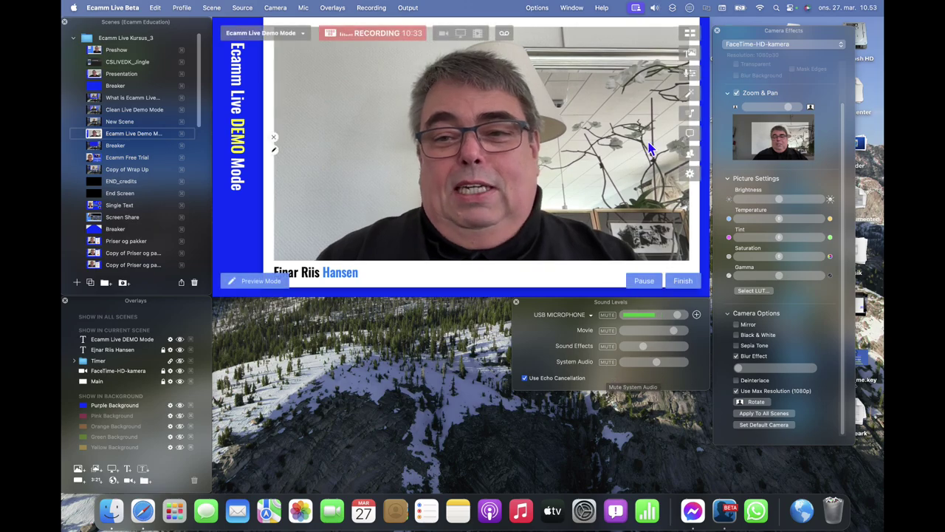
Step: In the sound effects library, play DJ Air Horn, then play ES_Be Free With Me from Zoom Undervisning
click(687, 118)
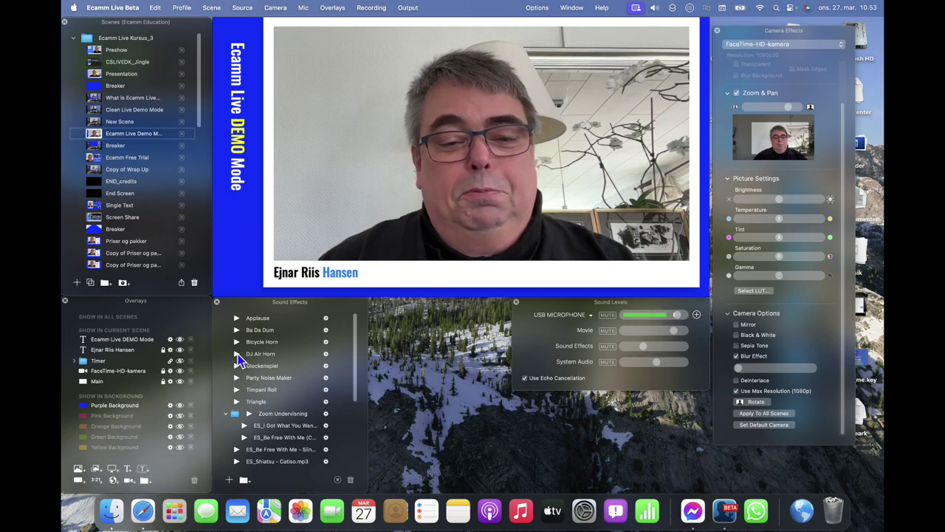
click(237, 355)
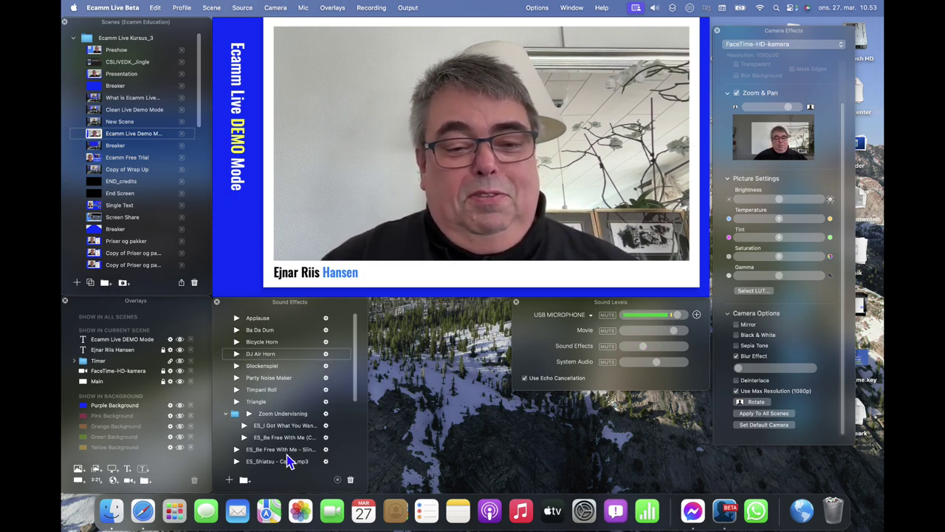
scroll(266, 457, down, 3)
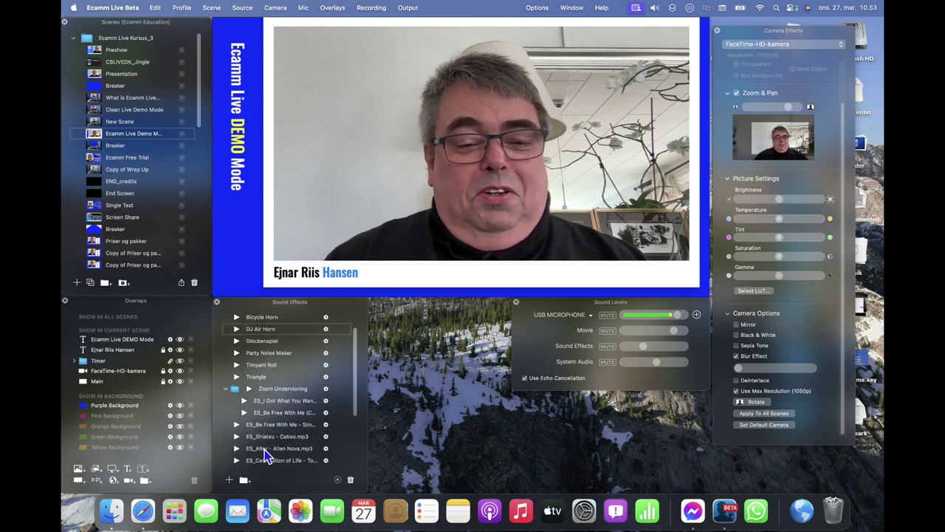
scroll(266, 456, down, 2)
scroll(265, 456, down, 3)
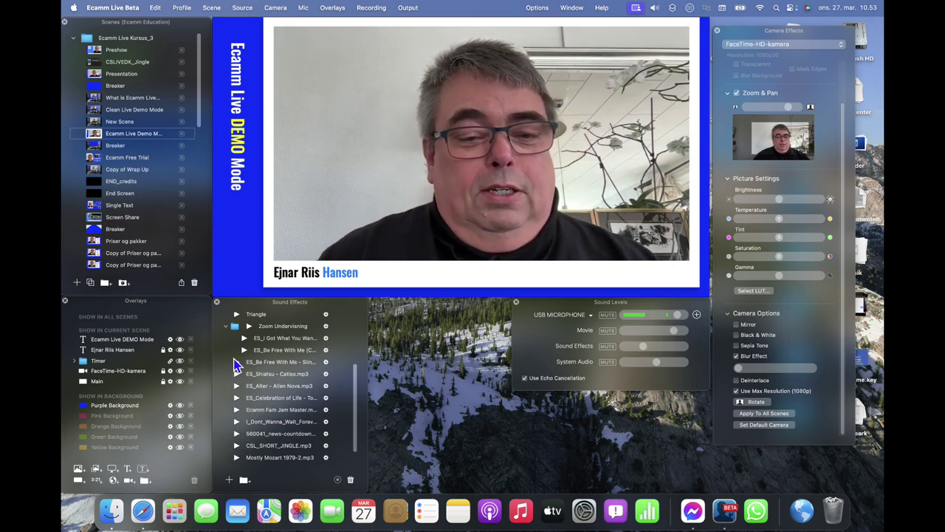
click(245, 351)
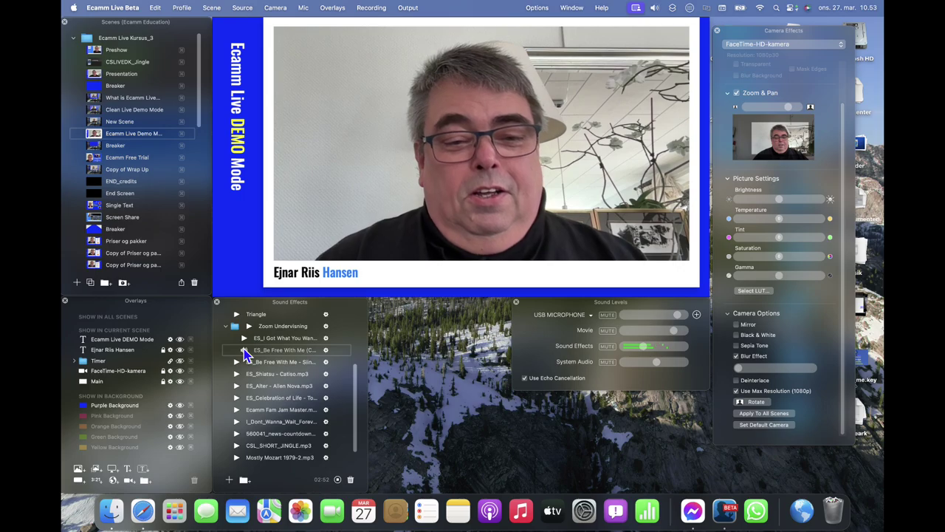
Step: Open the Be Free With Me clip's Add Hot Key / Add To Scene options and select the demo mode scene
click(326, 350)
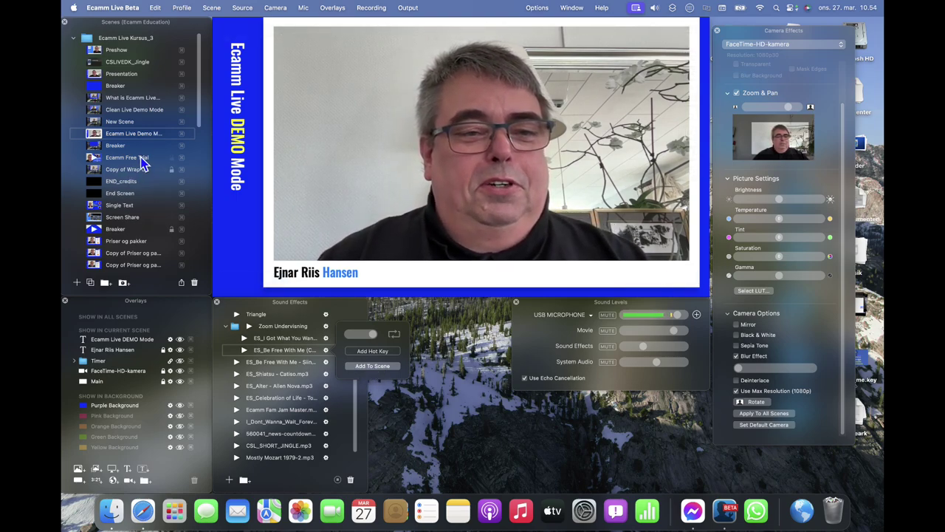
mouse_move(133, 133)
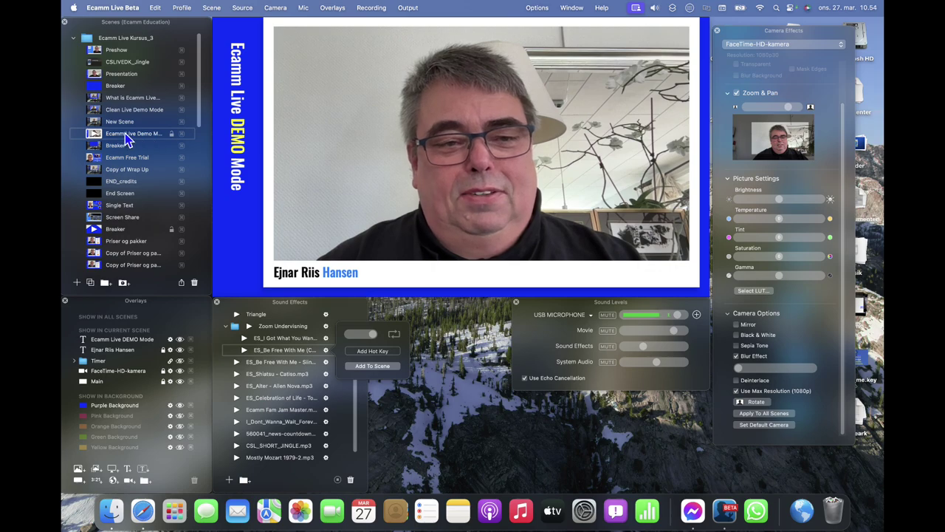
click(125, 134)
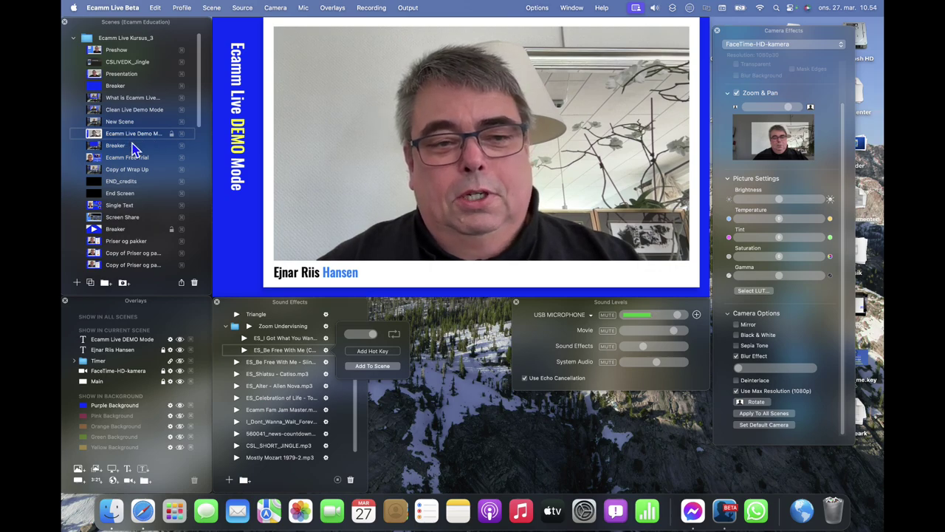
Step: Collapse and re-expand the Zoom Undervisning folder to close the clip's options
click(226, 327)
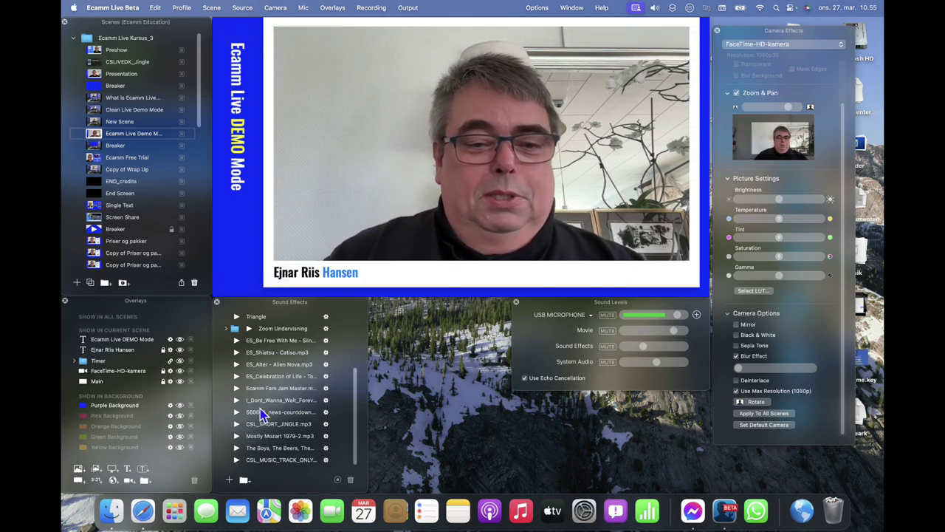
click(227, 328)
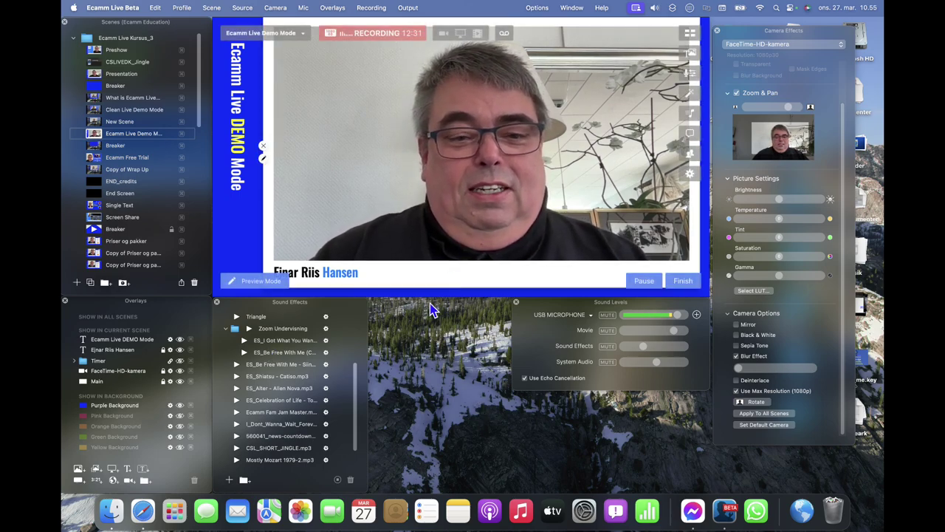
mouse_move(480, 148)
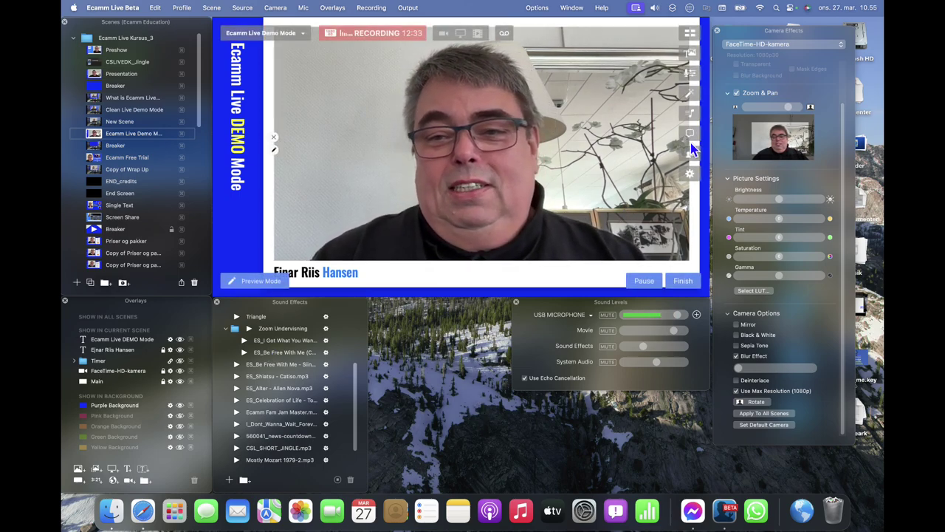
Step: Show Comments & Reactions and pull the Camera Effects panel out to float freely
click(692, 138)
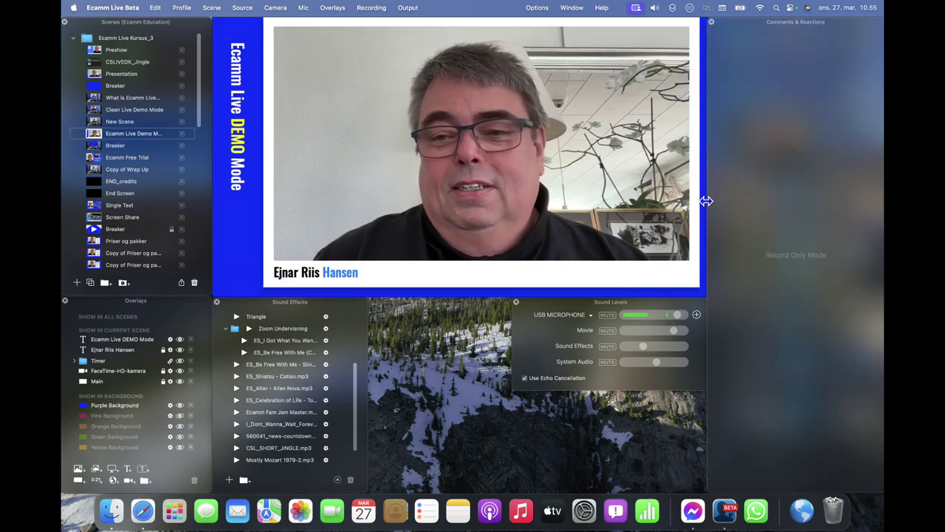
drag(710, 198, 713, 197)
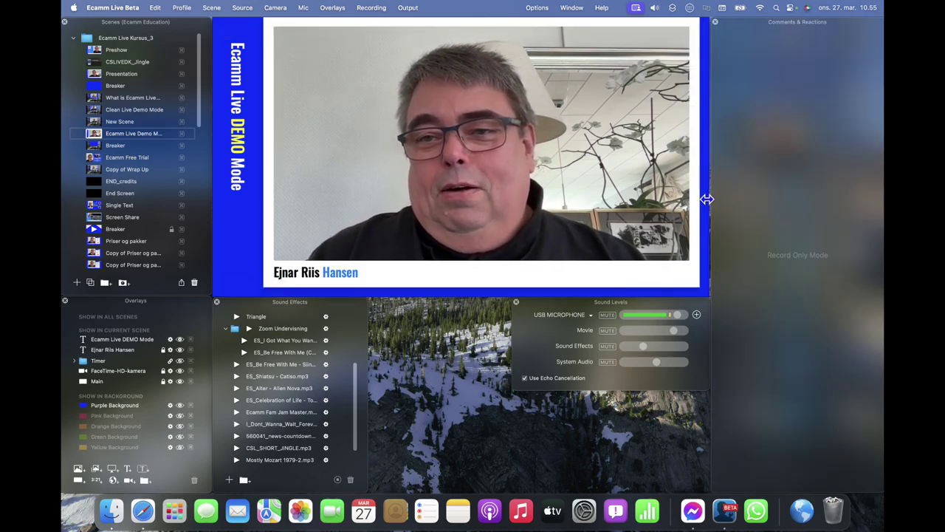
drag(787, 18, 734, 78)
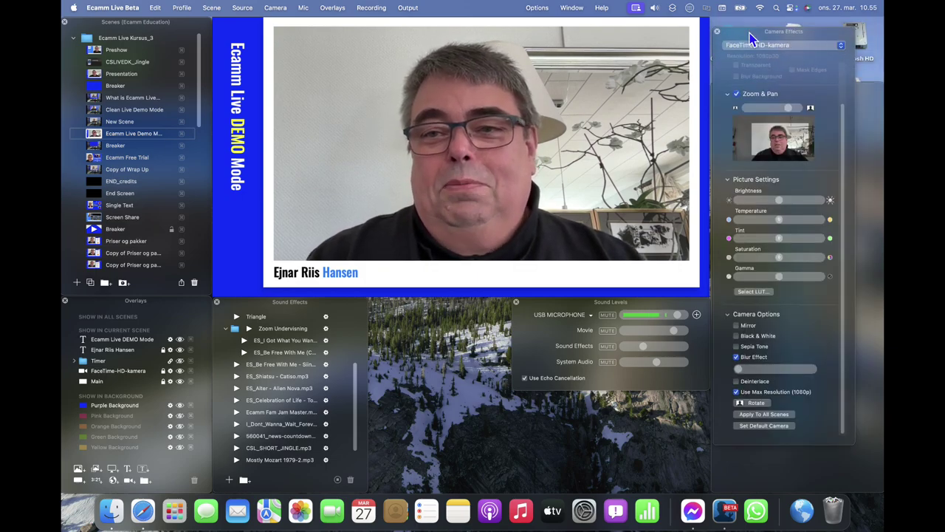
mouse_move(751, 31)
mouse_down()
mouse_move(413, 275)
mouse_move(437, 132)
mouse_up()
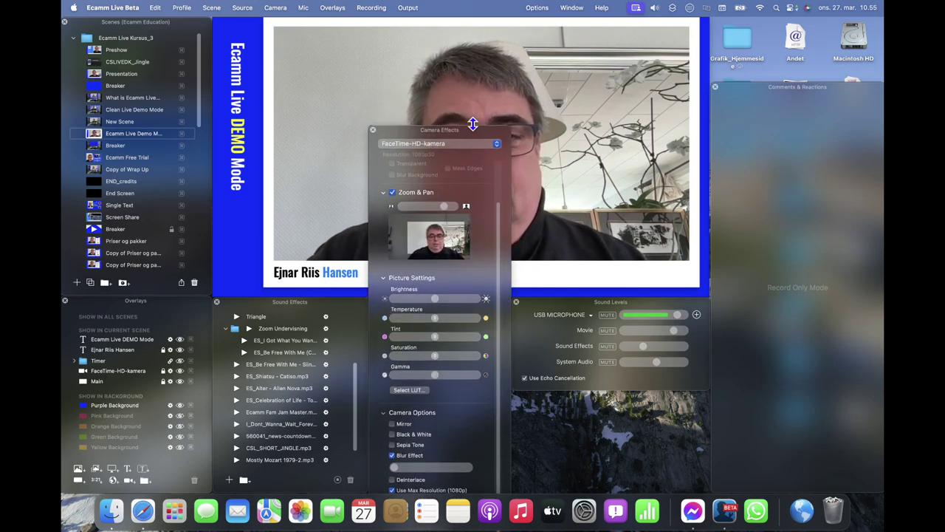
Step: Dock Camera Effects below the preview and enlarge Comments & Reactions to fill the right column
drag(473, 126, 472, 294)
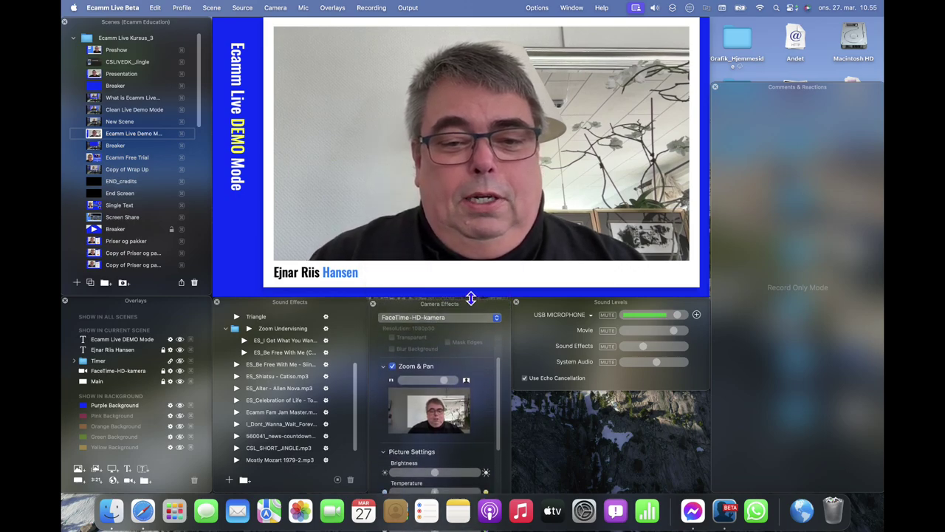
mouse_move(490, 392)
mouse_down()
mouse_move(493, 331)
mouse_move(493, 344)
mouse_up()
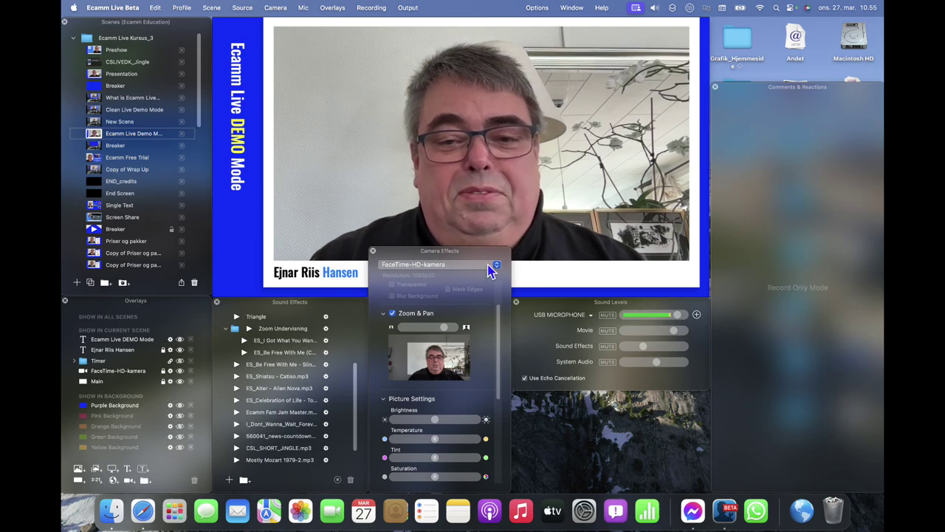
drag(472, 246, 474, 300)
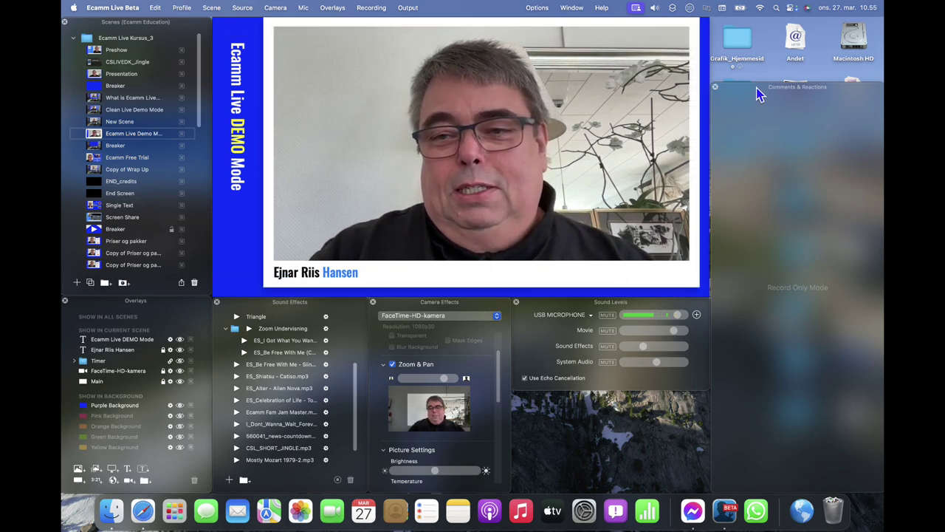
drag(755, 83, 754, 20)
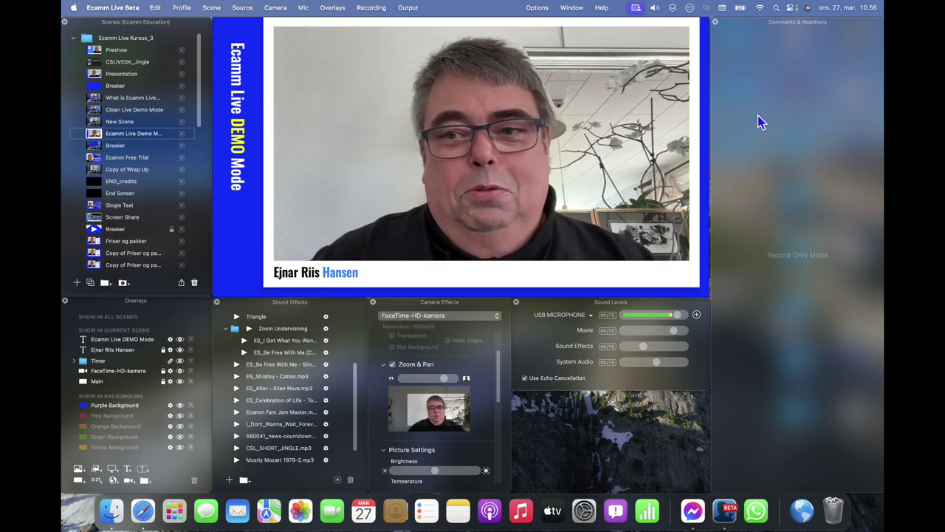
mouse_move(660, 188)
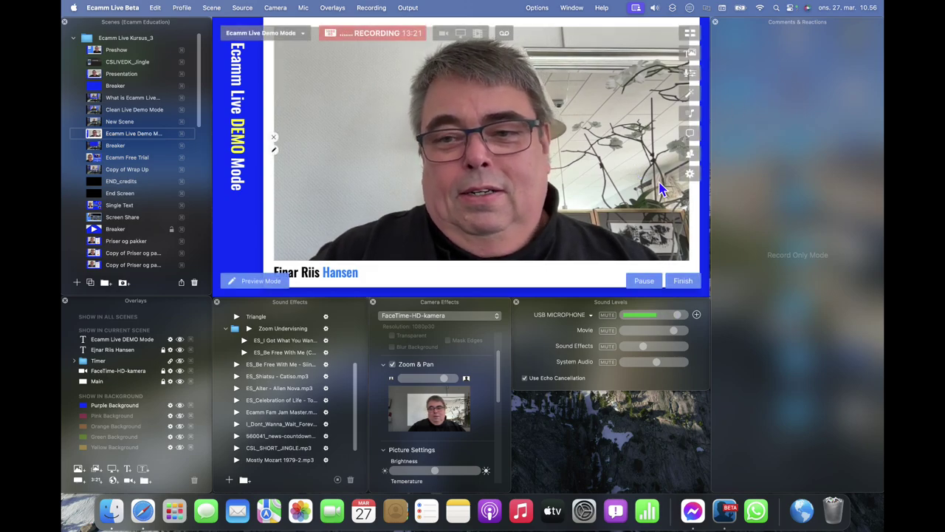
Step: Turn Interview mode on in the Interview panel, then close the panel
click(691, 155)
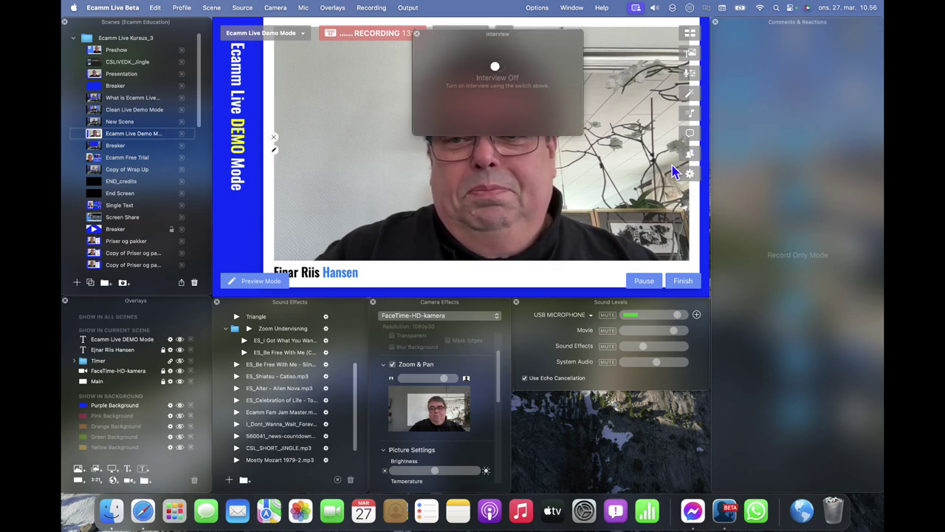
mouse_move(506, 74)
mouse_down()
mouse_move(816, 66)
mouse_move(610, 418)
mouse_up()
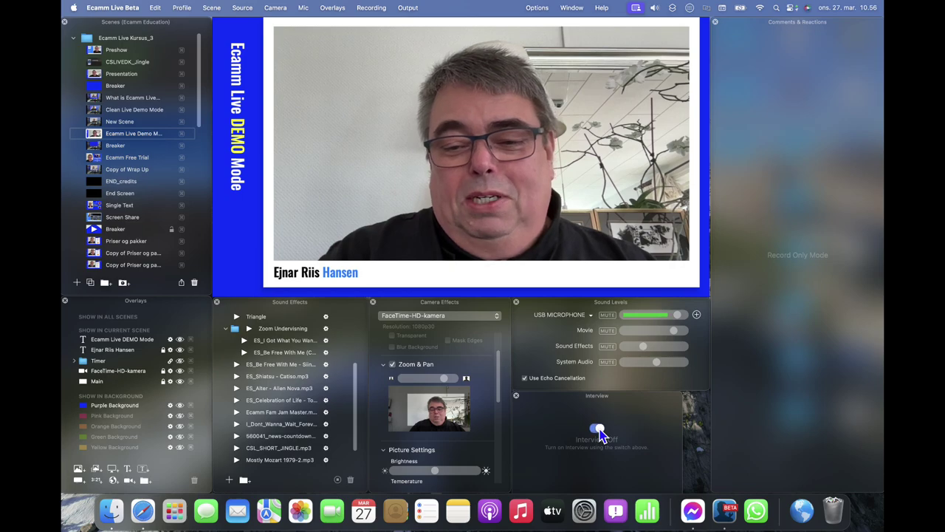
click(597, 430)
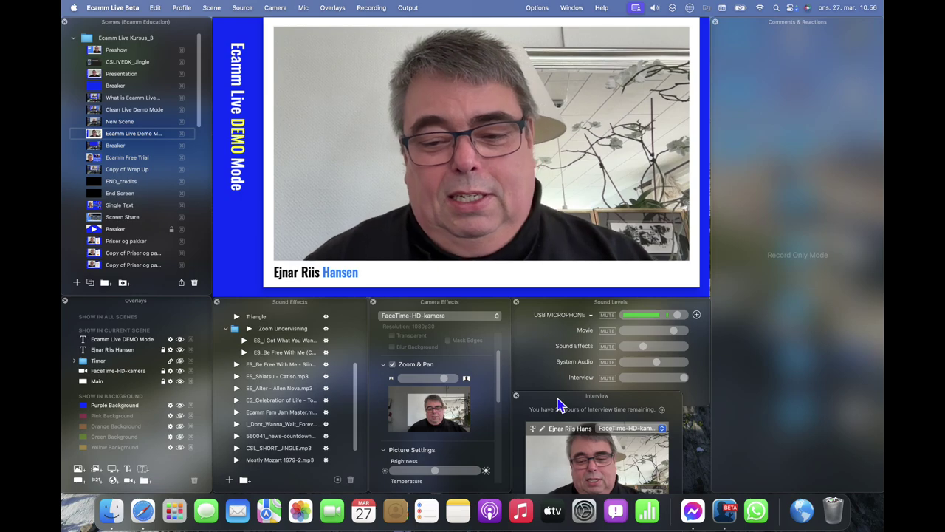
click(516, 395)
mouse_move(670, 184)
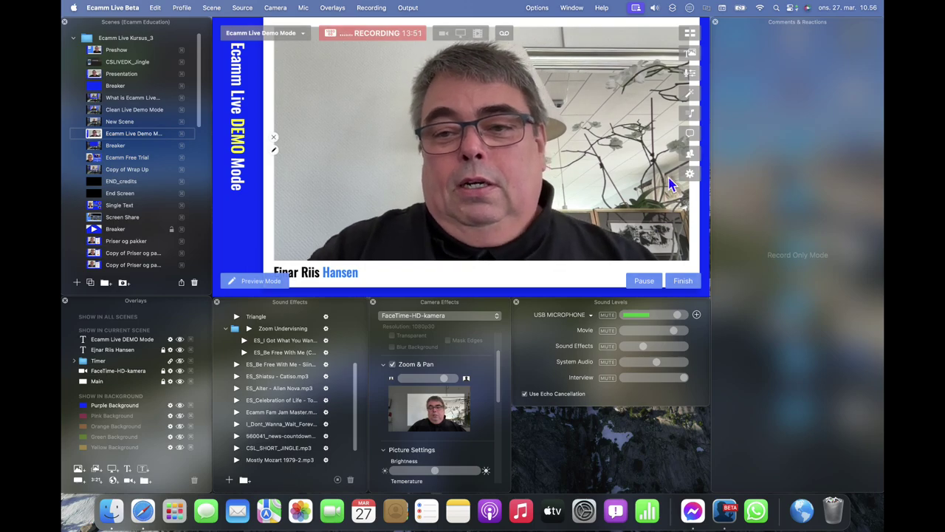
click(690, 175)
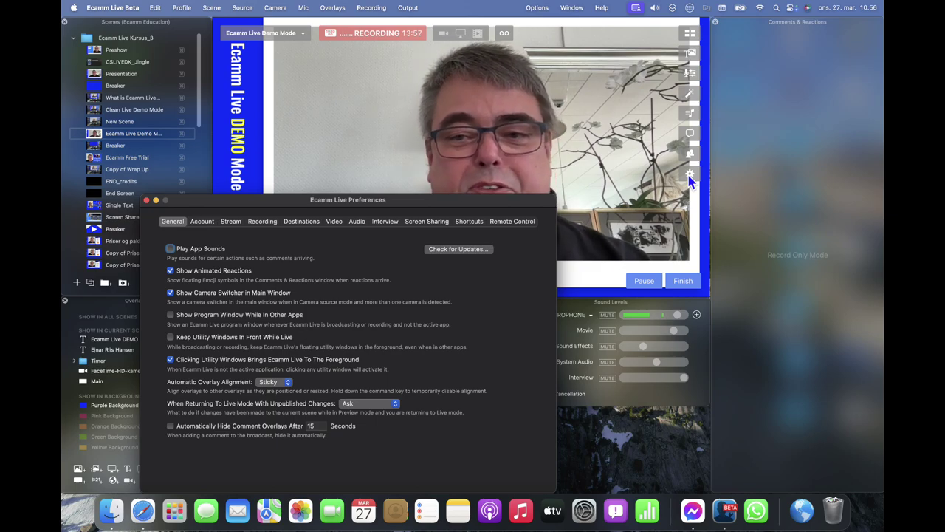
key(super+w)
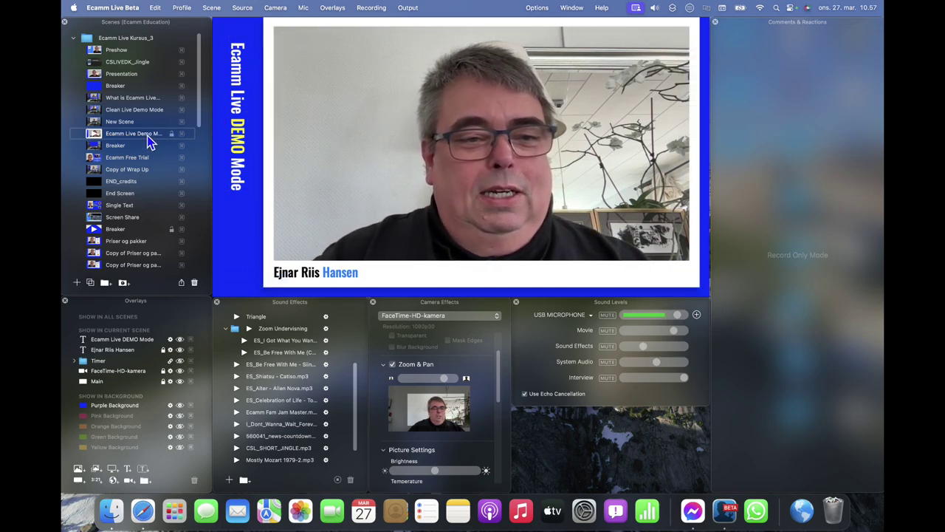
mouse_move(330, 124)
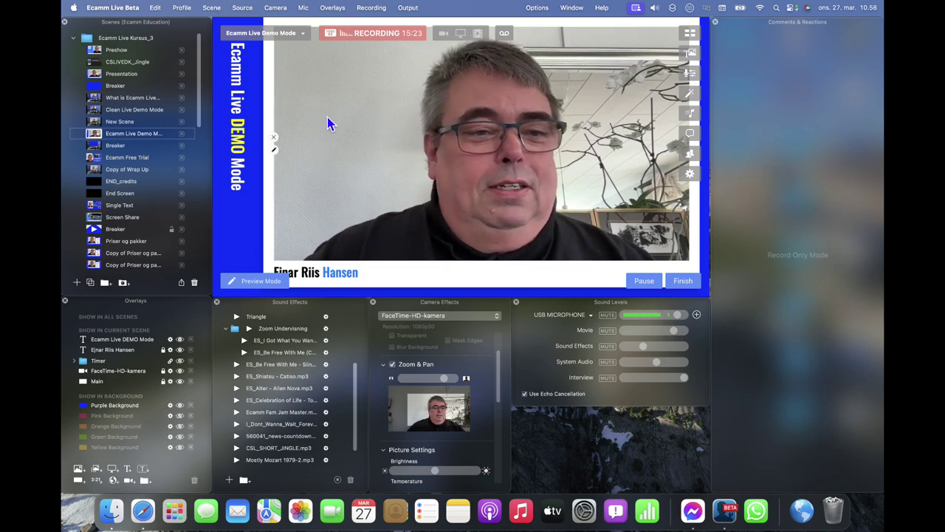
Step: Run the Breaker scene to transition into the Ecamm Free Trial scene
click(92, 147)
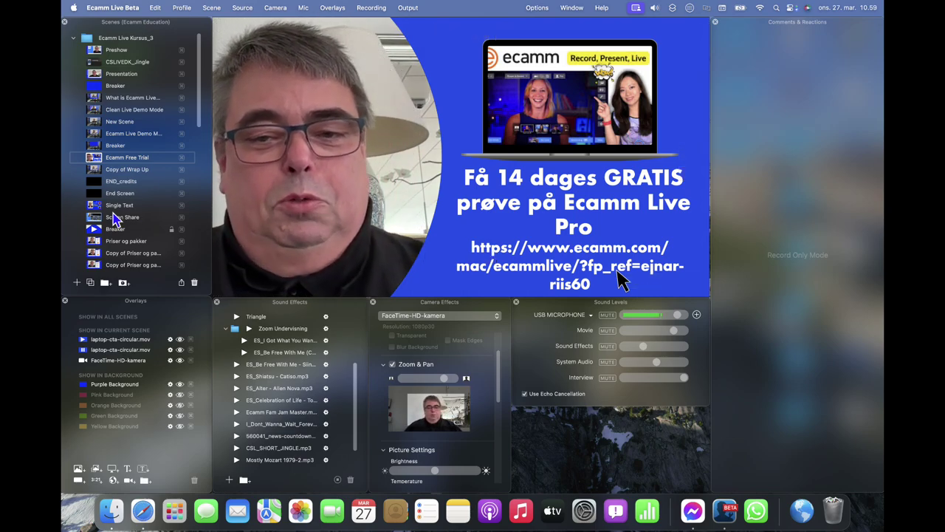
click(96, 176)
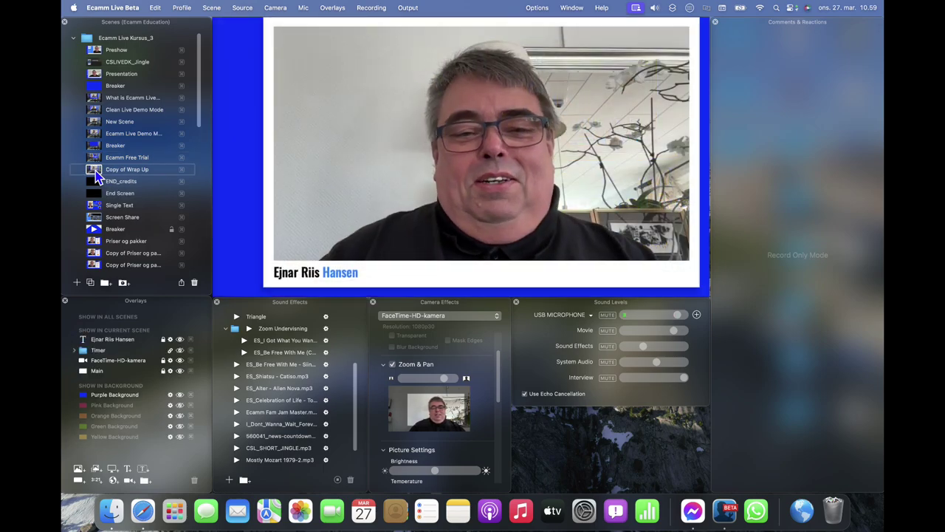